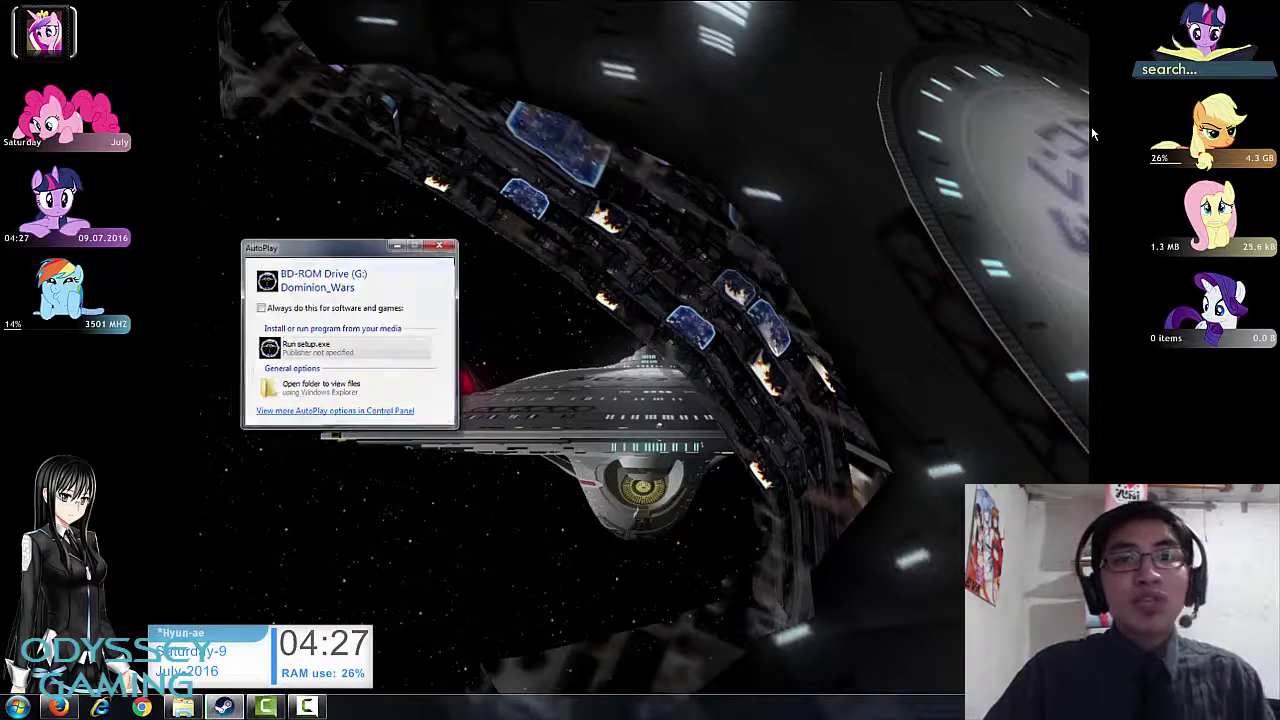
Step: Launch the Dominion Wars setup from the disc and accept its license agreement
{"action": "key", "text": "Return"}
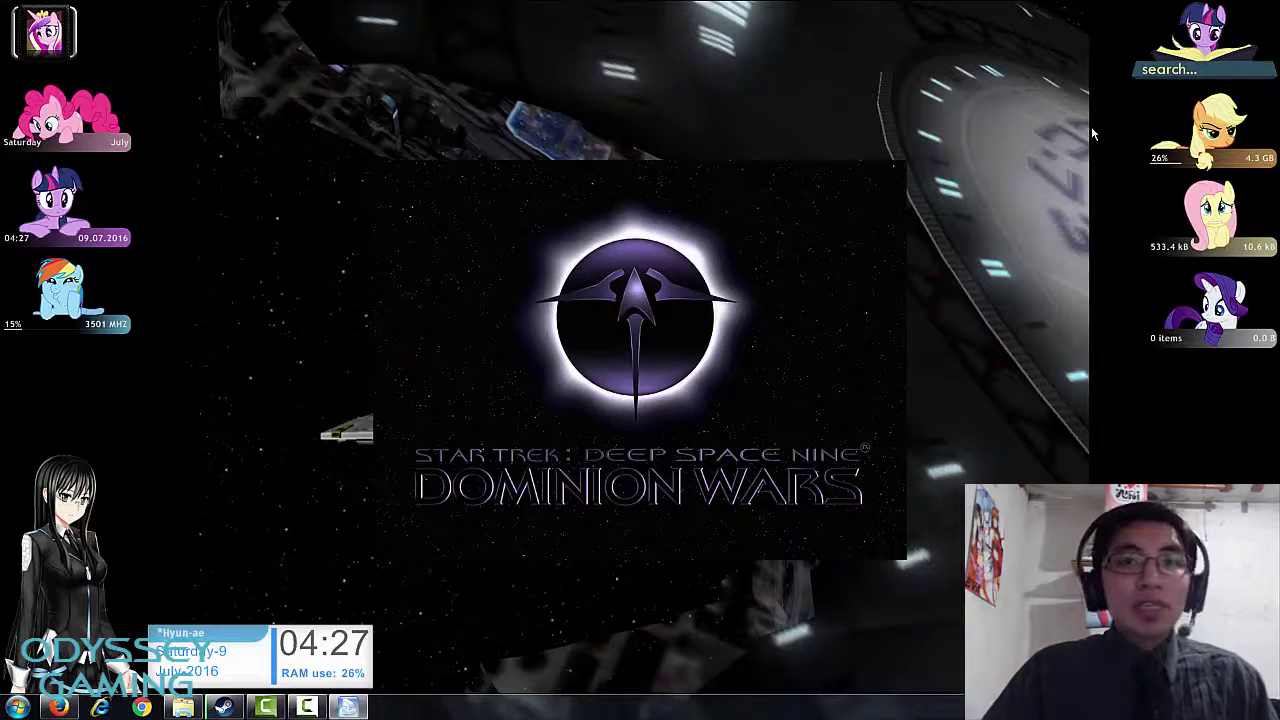
{"action": "key", "text": "Return"}
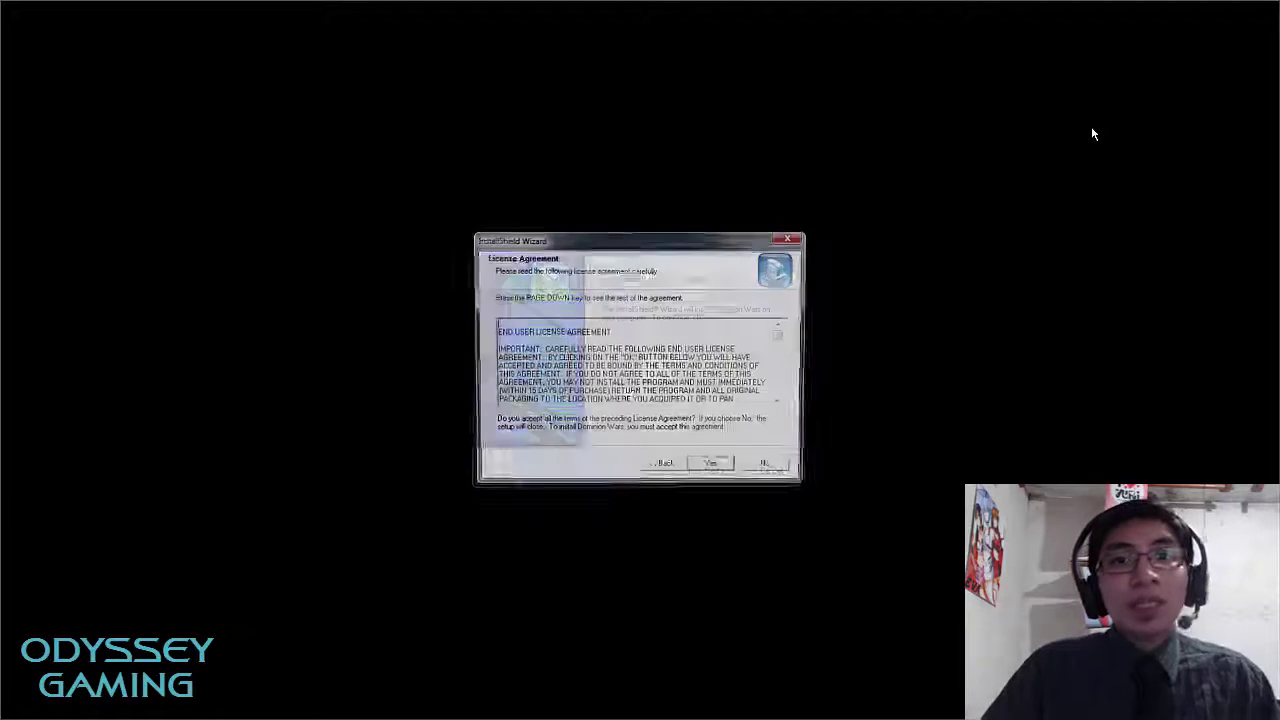
{"action": "key", "text": "Return"}
{"action": "key", "text": "Return"}
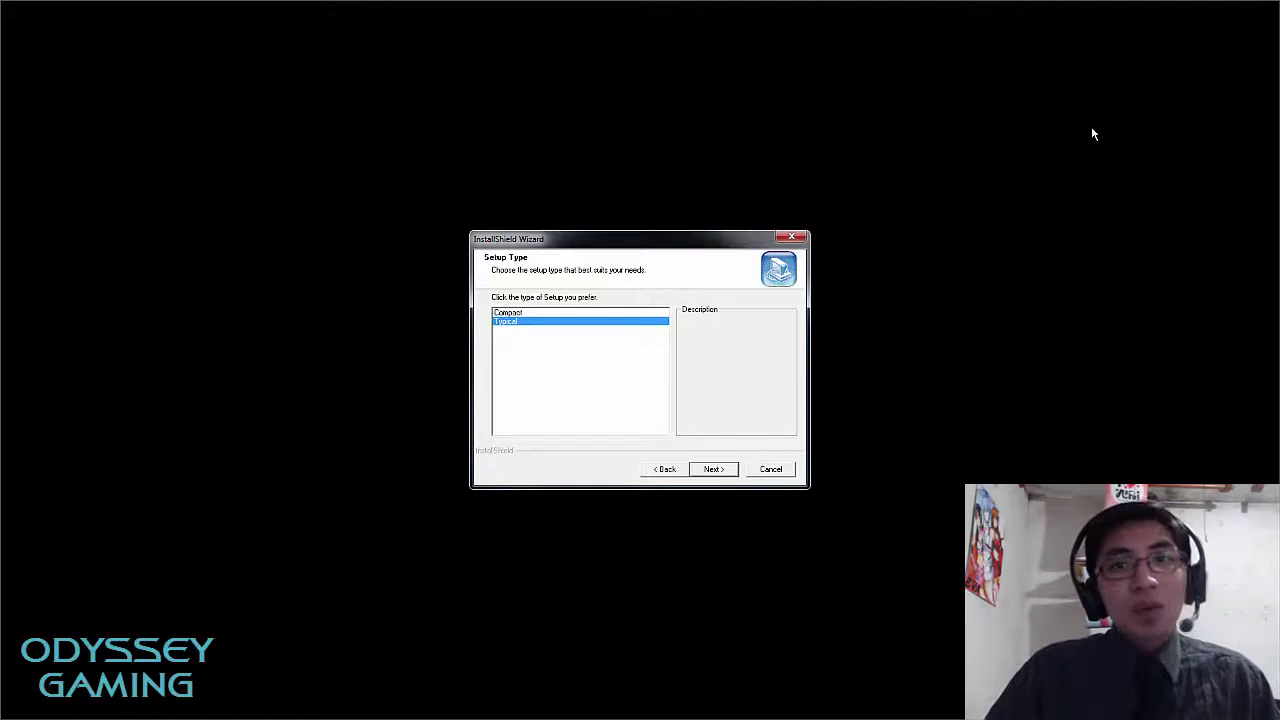
Step: Install the game with the Typical setup type, declining GameSpy Arcade, and finish the wizard without opening the Readme file
{"action": "key", "text": "Up"}
{"action": "key", "text": "Down"}
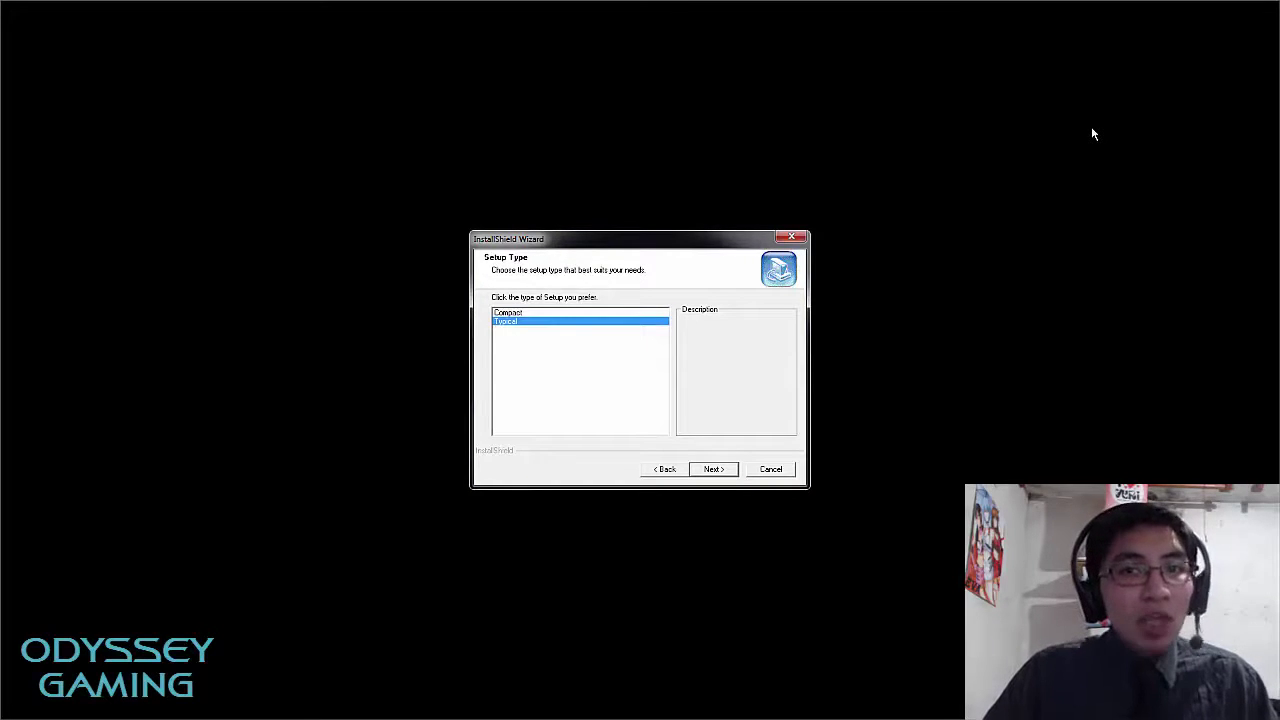
{"action": "key", "text": "Return"}
{"action": "key", "text": "Return"}
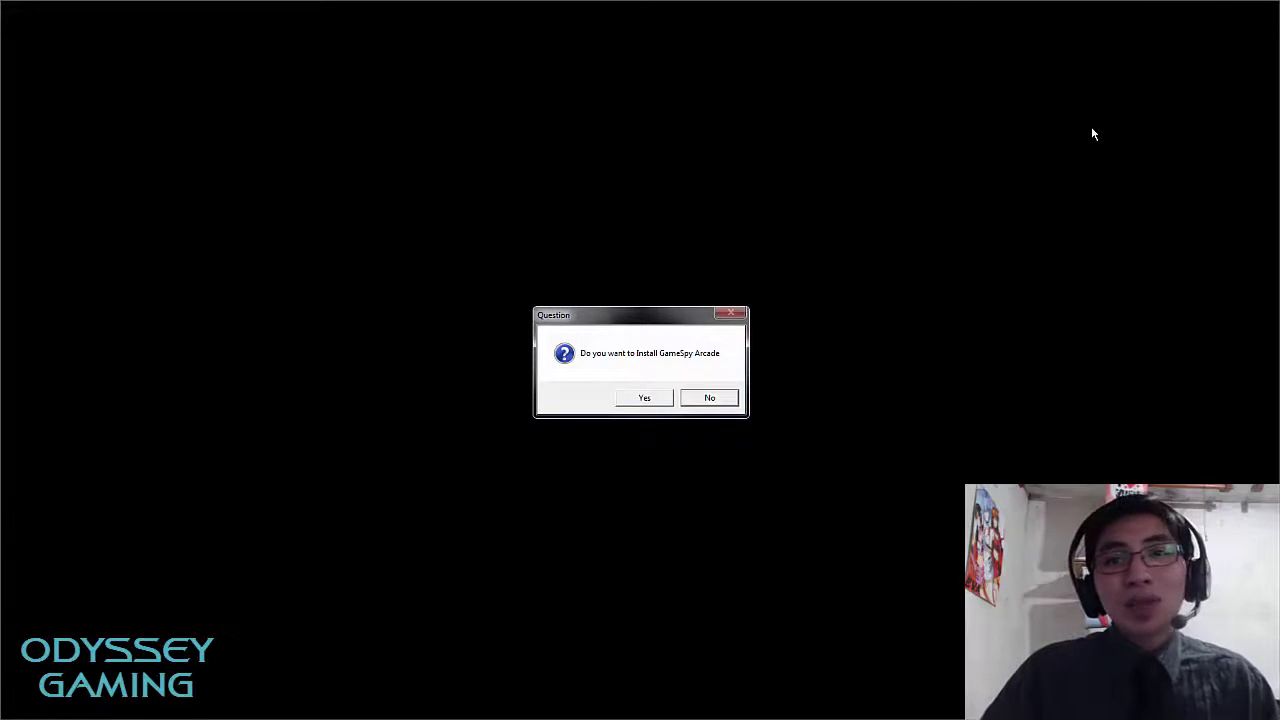
{"action": "key", "text": "Return"}
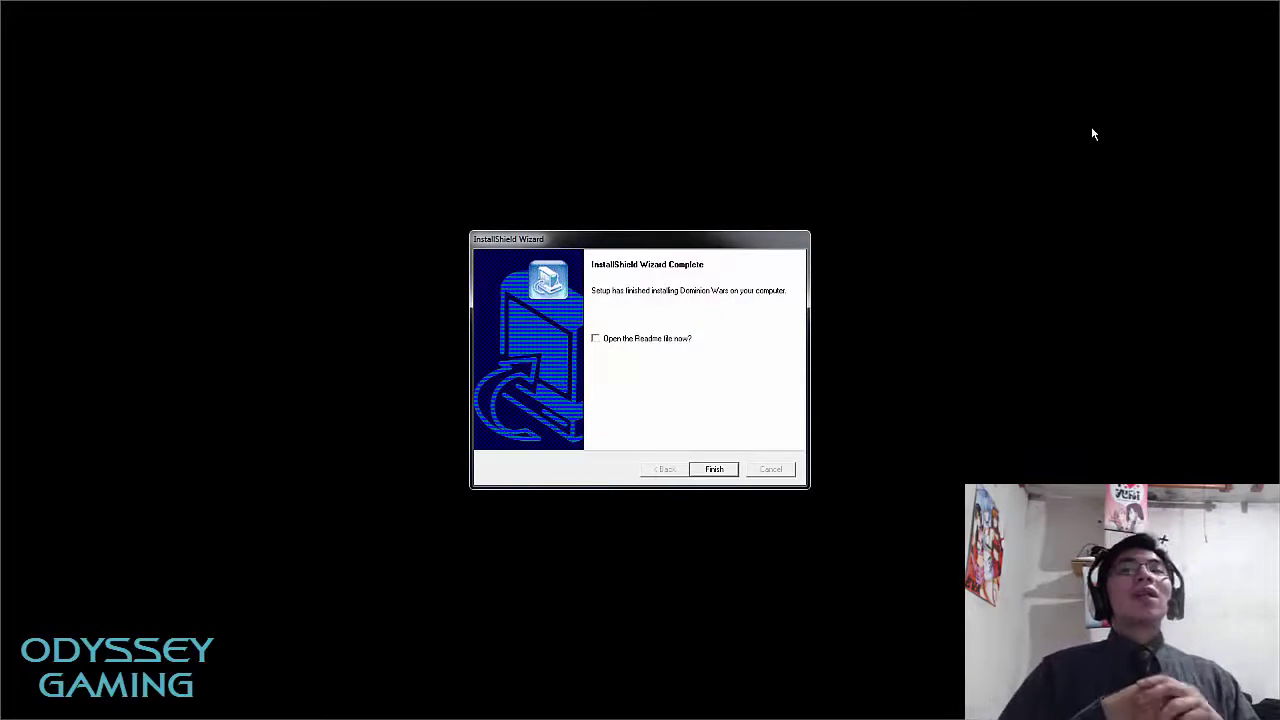
{"action": "key", "text": "Return"}
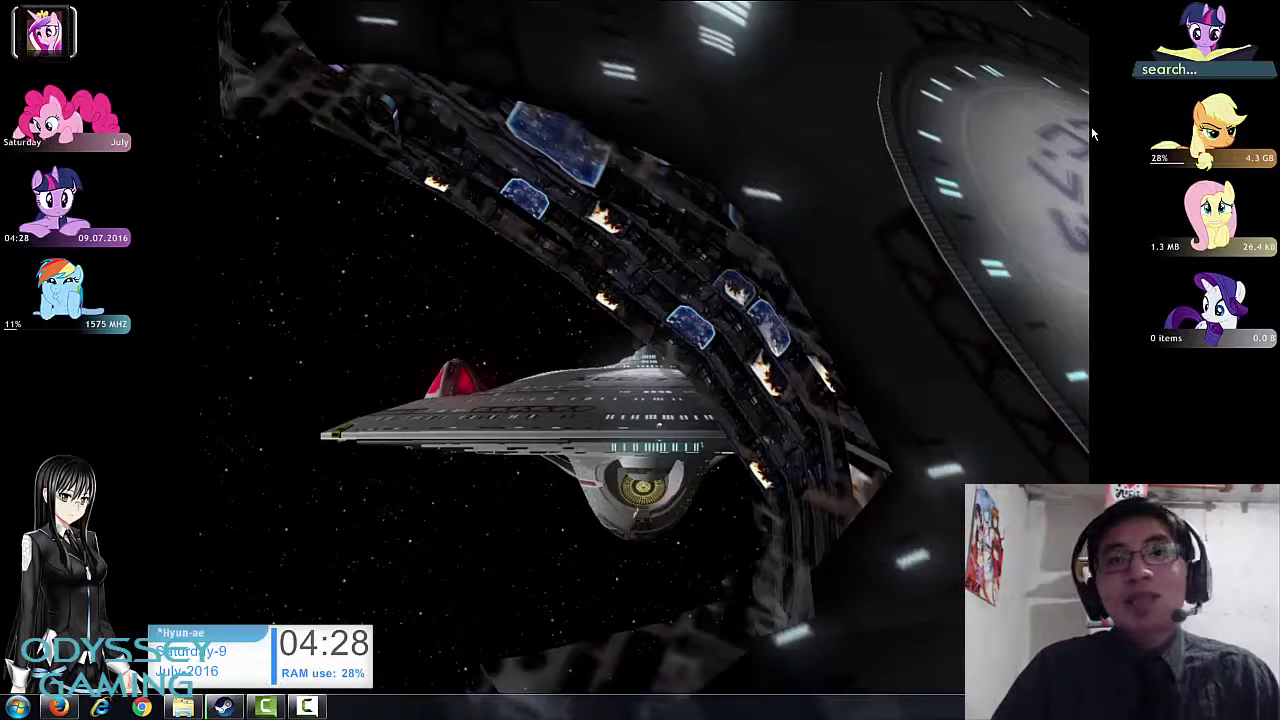
Step: Look for the game's install folder in Program Files (x86) on drive C, checking the Activision folder
{"action": "key", "text": "alt+Tab"}
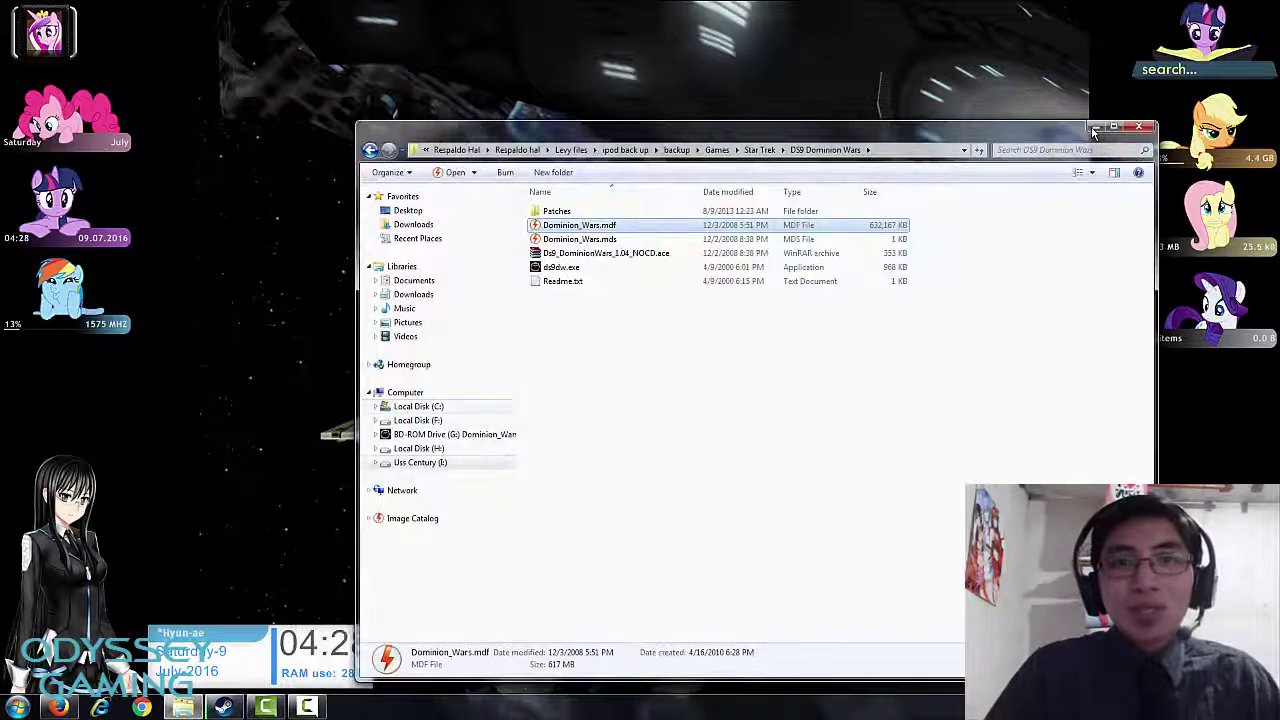
{"action": "left_click", "coordinate": [418, 406]}
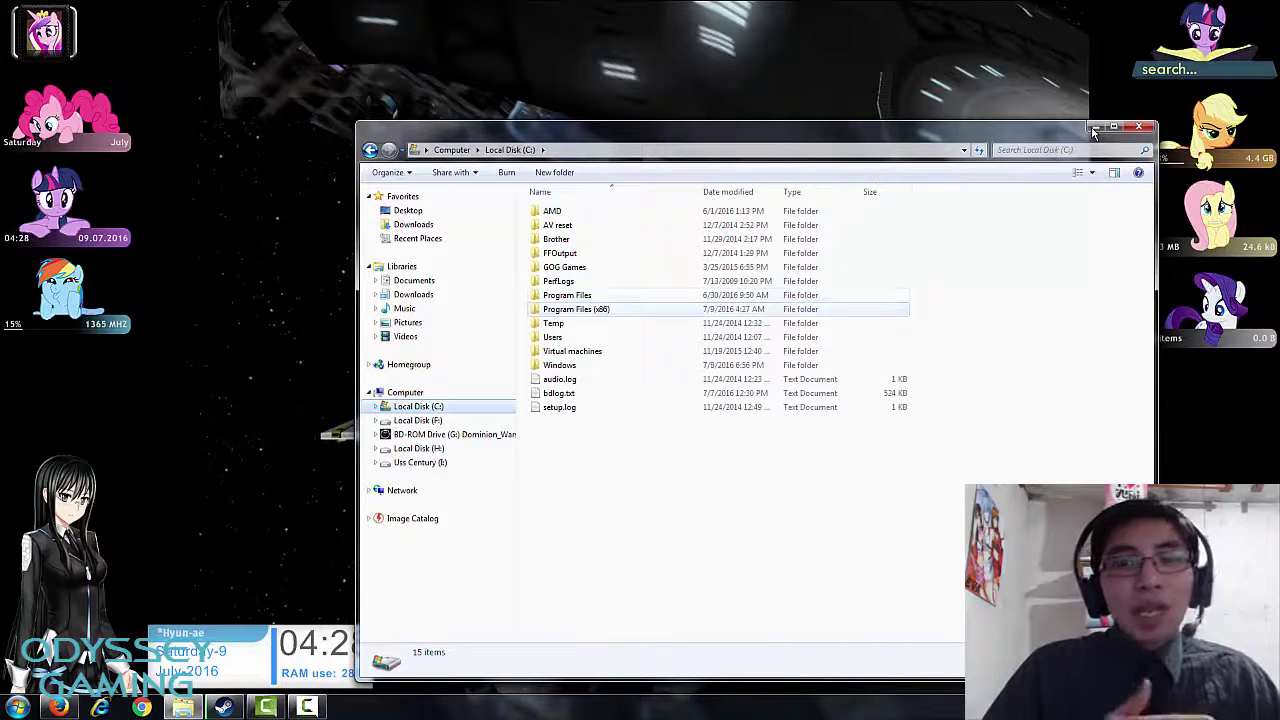
{"action": "double_click", "coordinate": [576, 309]}
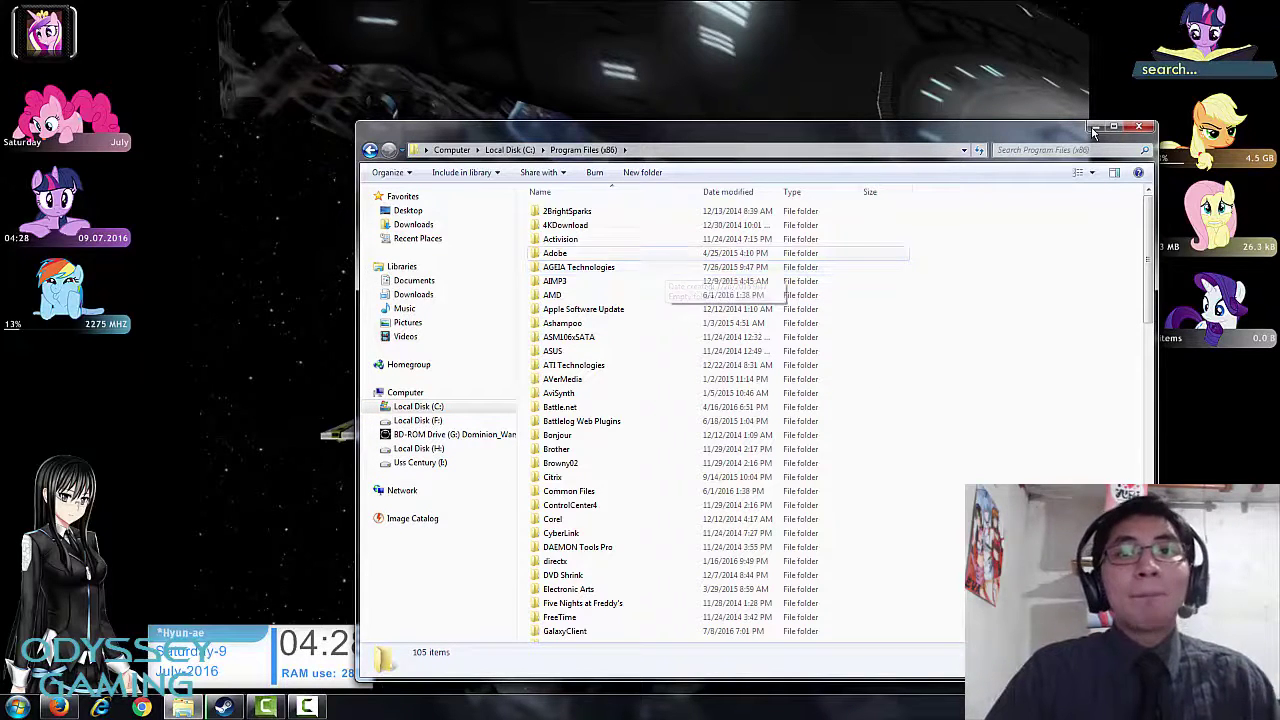
{"action": "double_click", "coordinate": [665, 239]}
{"action": "key", "text": "BackSpace"}
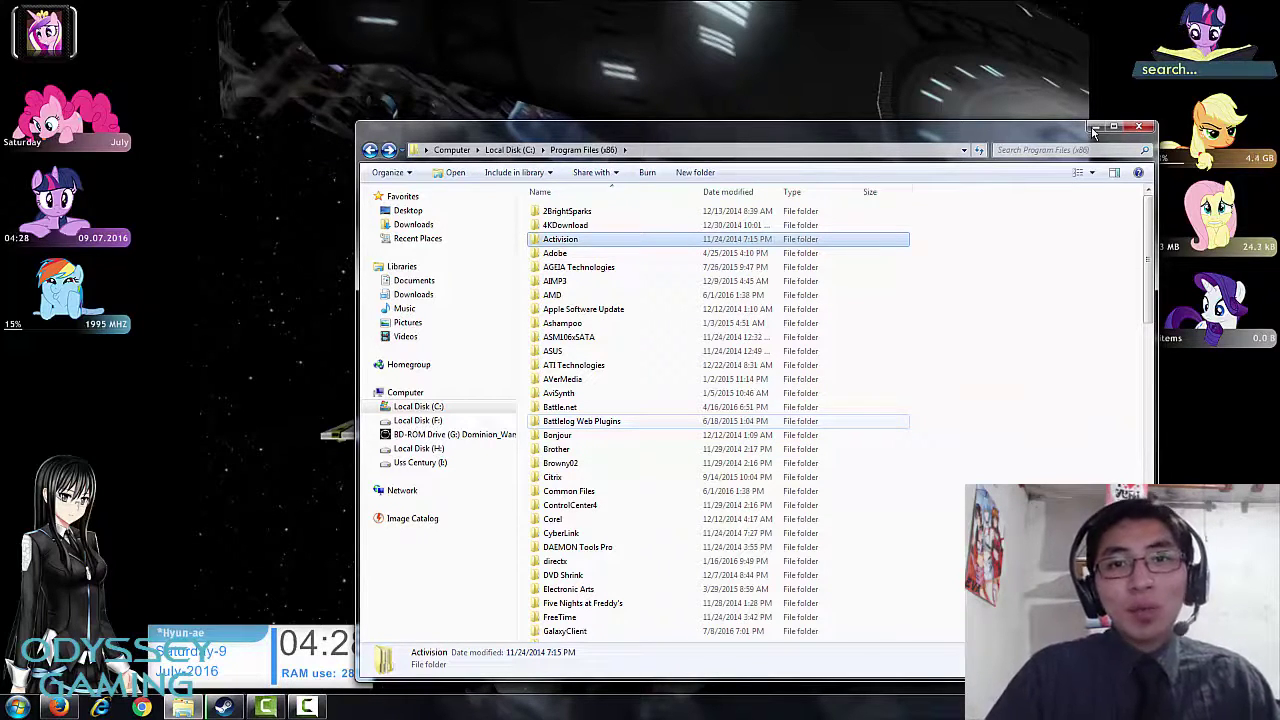
Step: Find the Dominion Wars program by searching for "dominion" and open the install folder from its shortcut's properties, closing the properties
{"action": "key", "text": "super"}
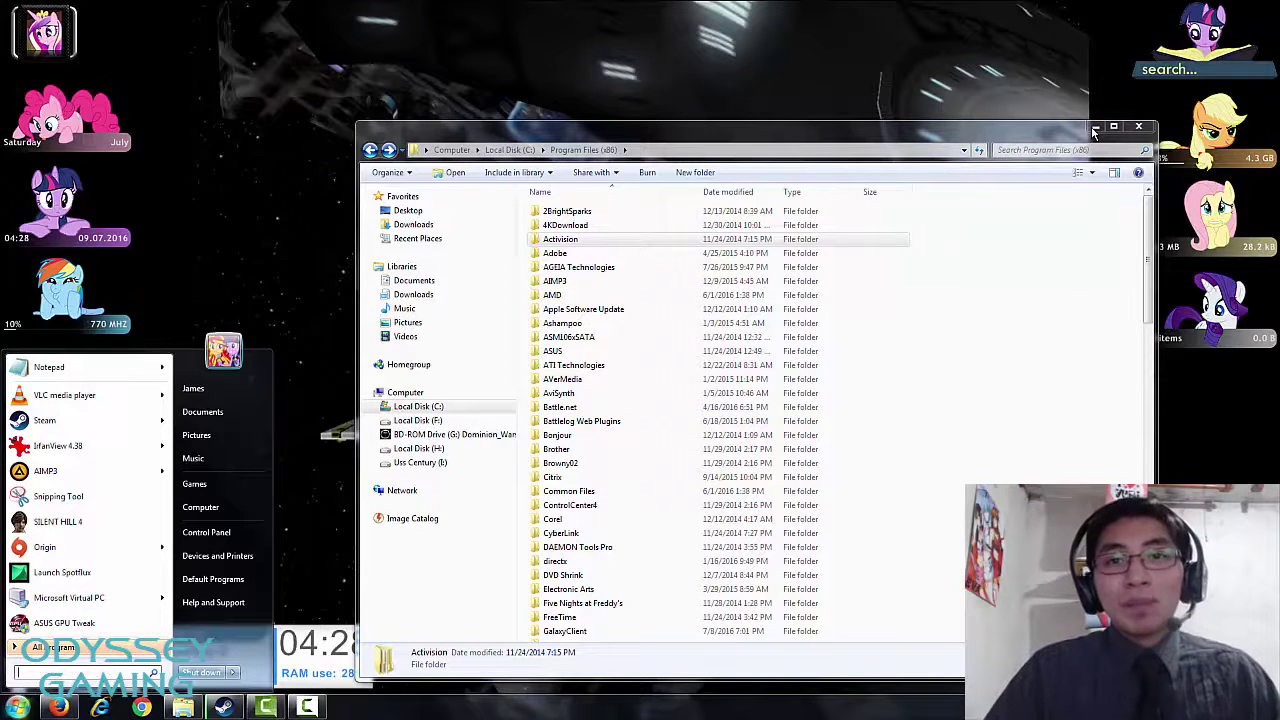
{"action": "type", "text": "dominion"}
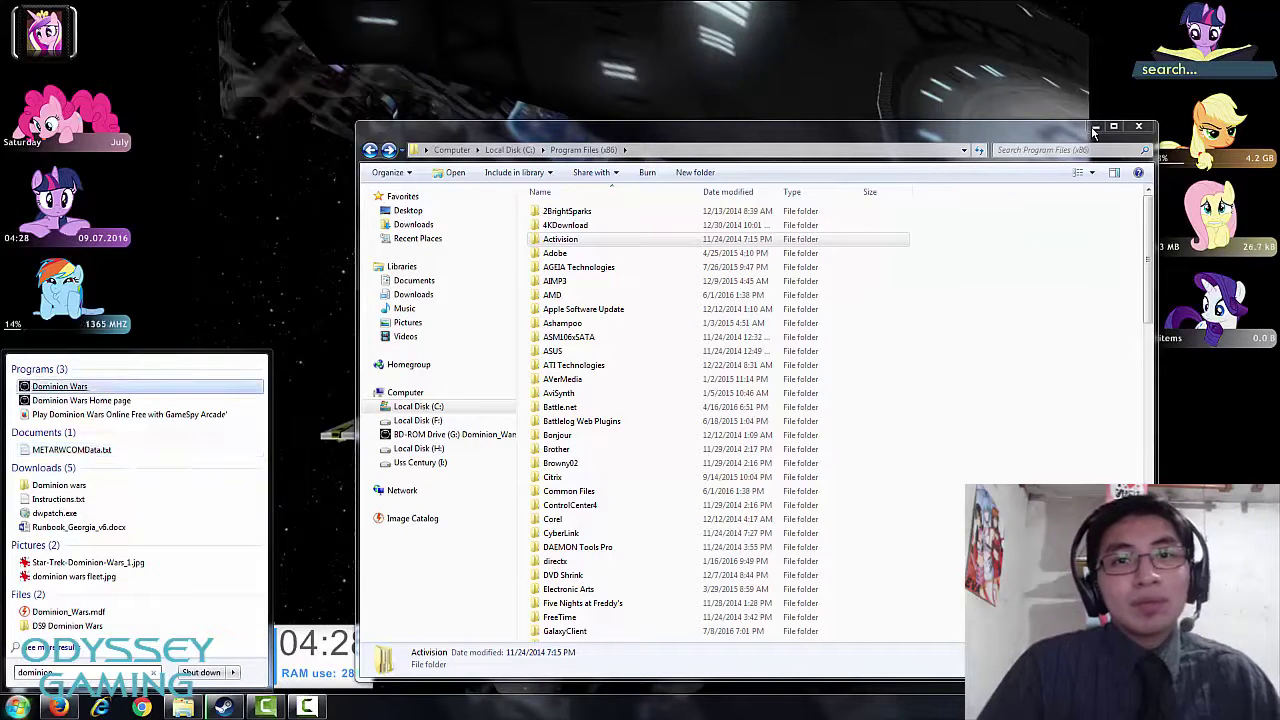
{"action": "key", "text": "shift+F10"}
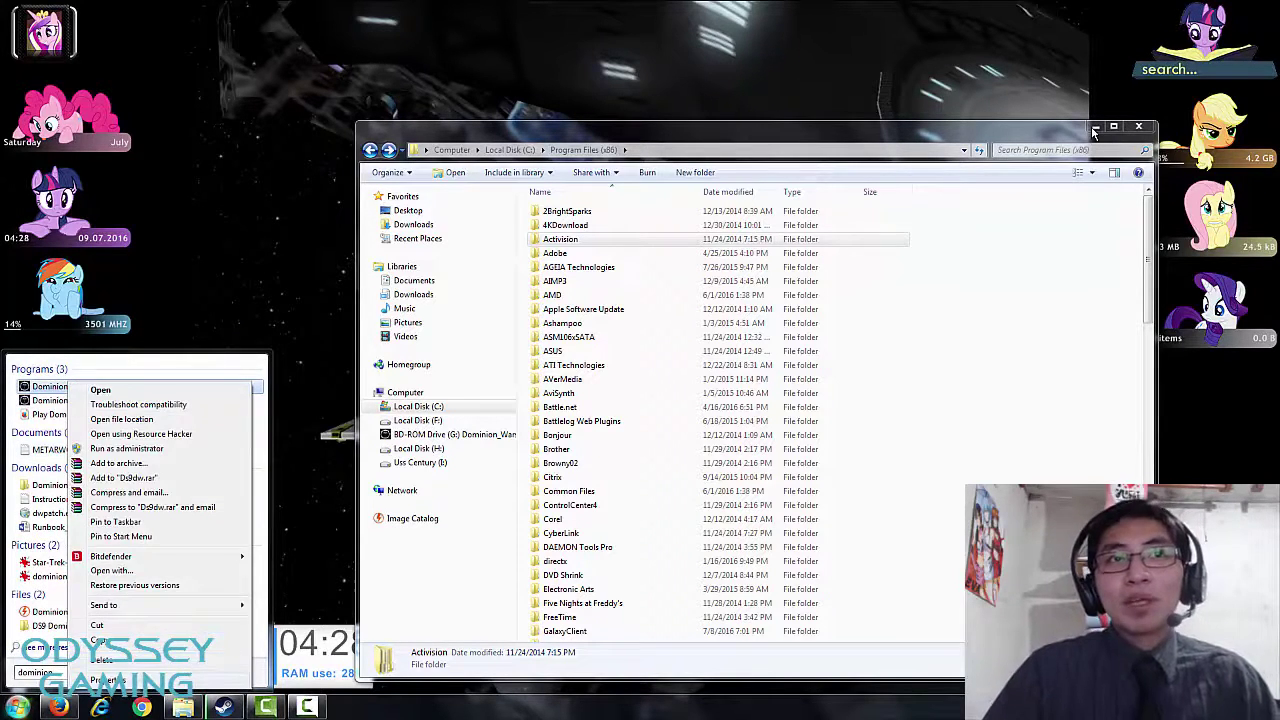
{"action": "key", "text": "r"}
{"action": "key", "text": "alt+f"}
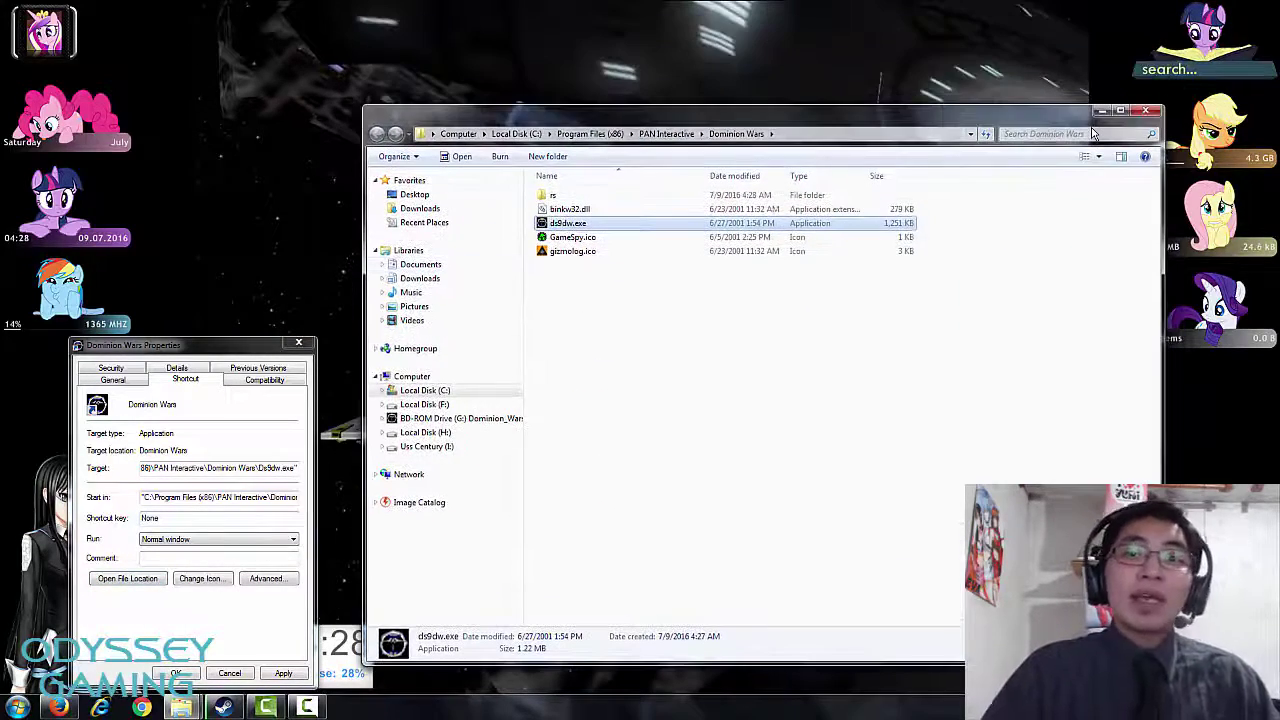
{"action": "key", "text": "Escape"}
{"action": "key", "text": "Escape"}
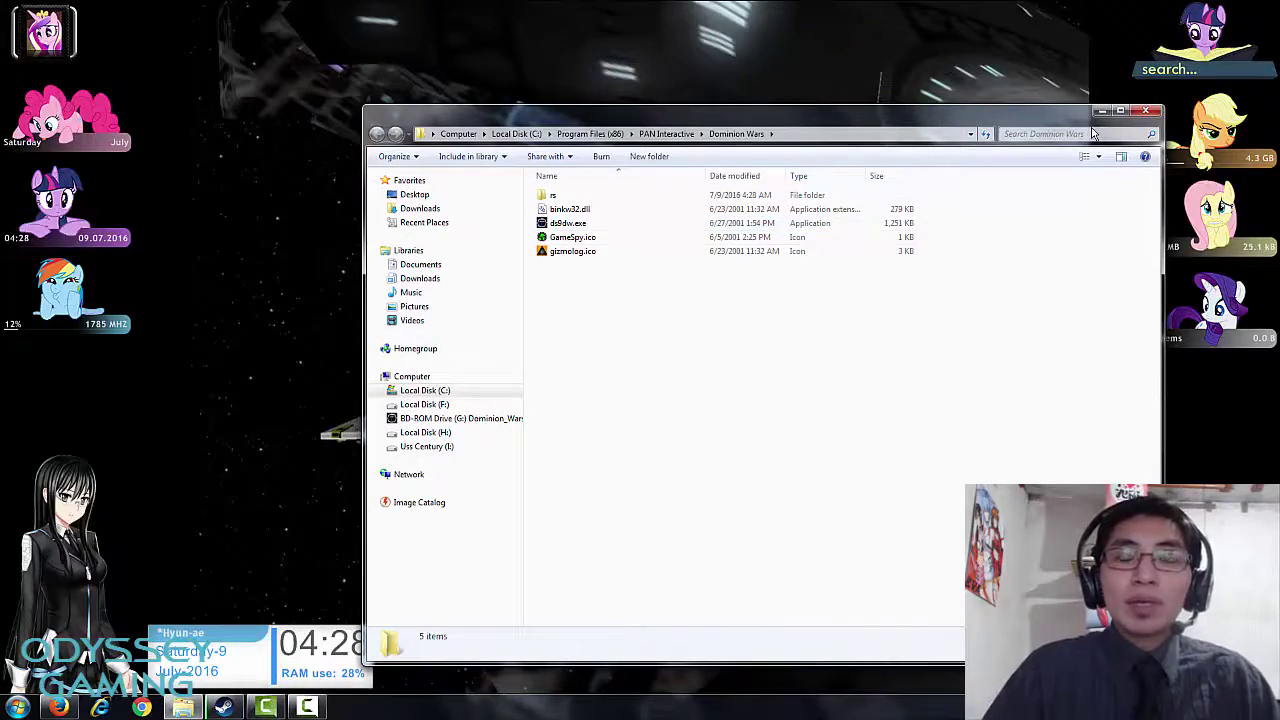
Step: Open the properties of ds9dw.exe in the install folder and bring up its compatibility settings
{"action": "right_click", "coordinate": [572, 224]}
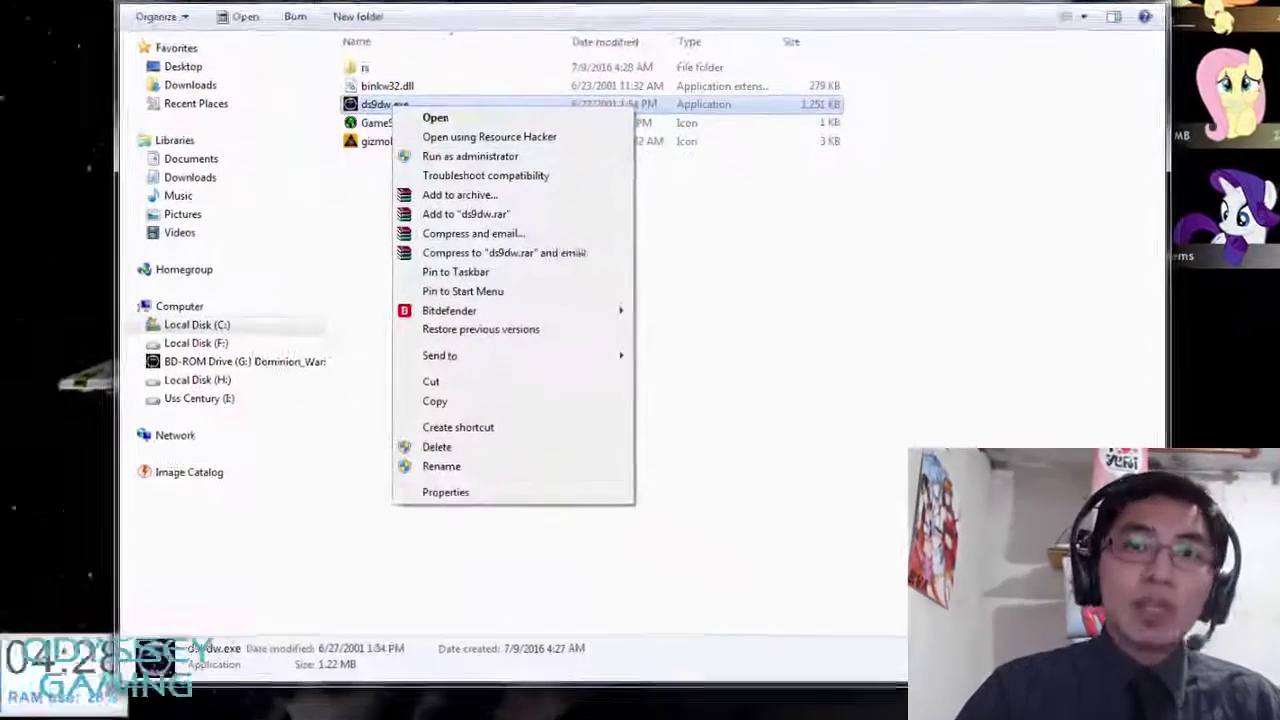
{"action": "left_click", "coordinate": [446, 492]}
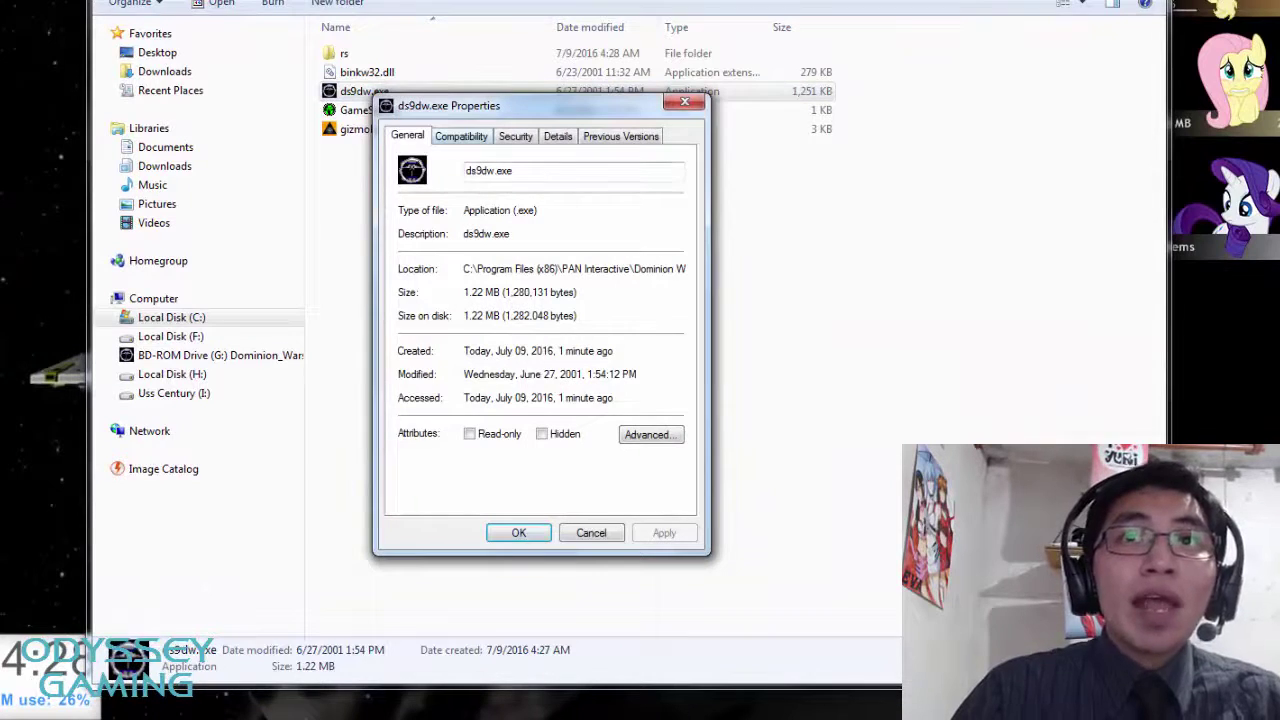
{"action": "left_click", "coordinate": [515, 136]}
{"action": "left_click", "coordinate": [557, 136]}
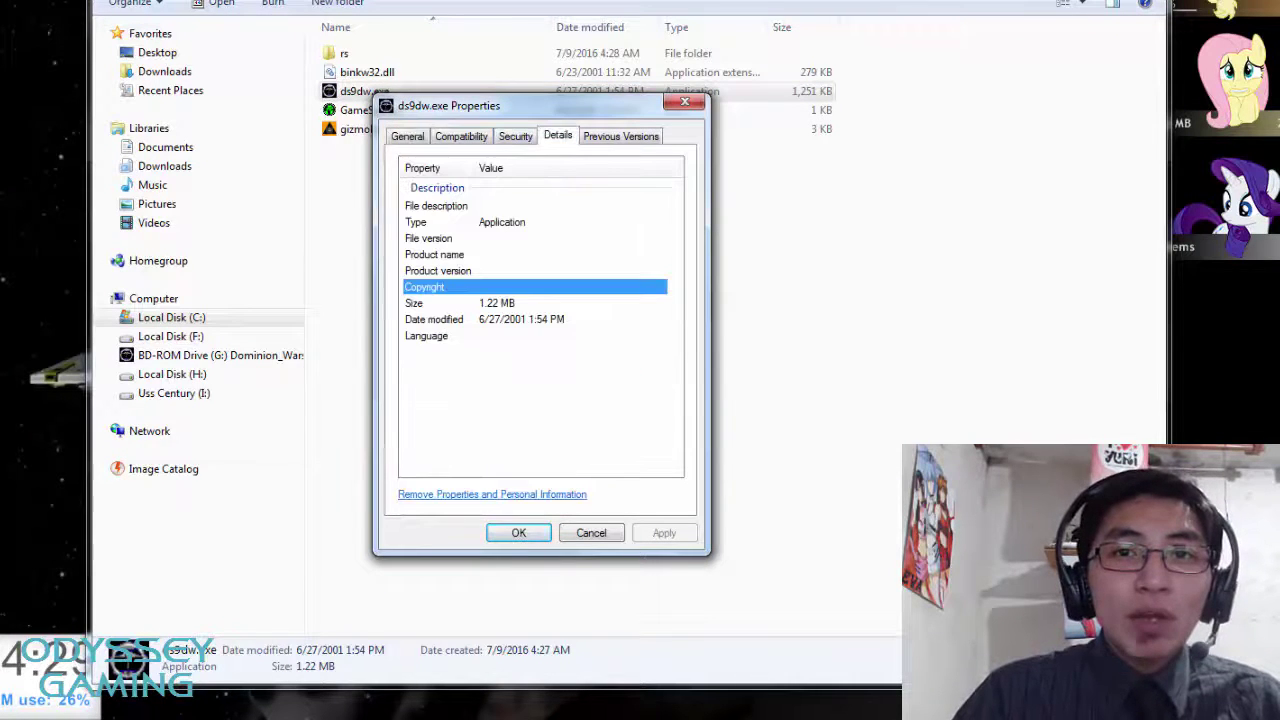
{"action": "key", "text": "Down"}
{"action": "key", "text": "Down"}
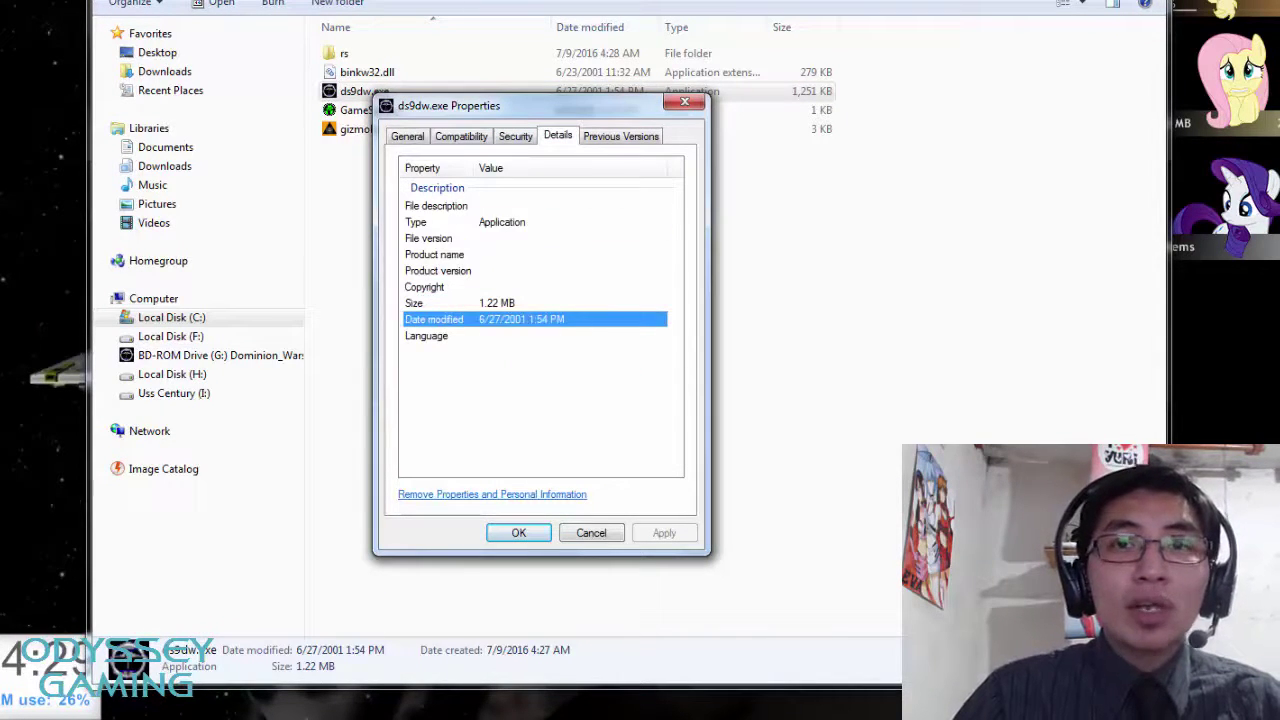
{"action": "key", "text": "Home"}
{"action": "key", "text": "ctrl+Tab"}
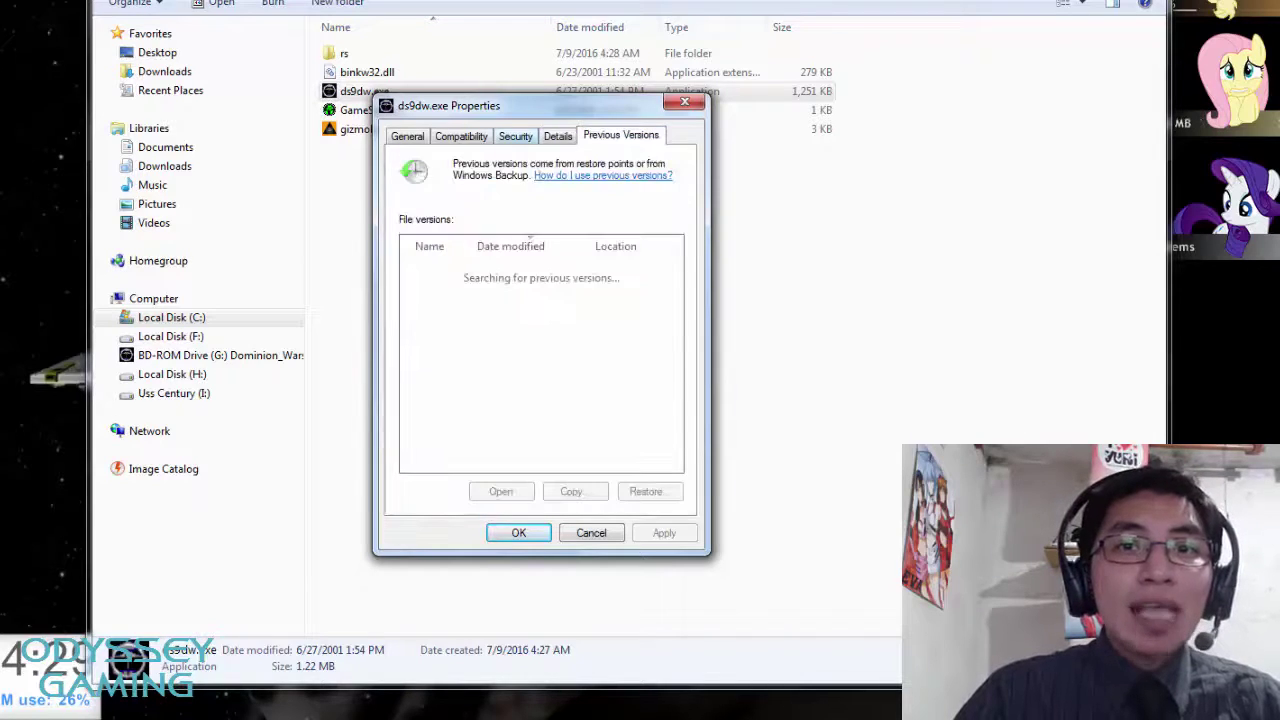
{"action": "key", "text": "ctrl+shift+Tab"}
{"action": "key", "text": "ctrl+shift+Tab"}
{"action": "key", "text": "ctrl+shift+Tab"}
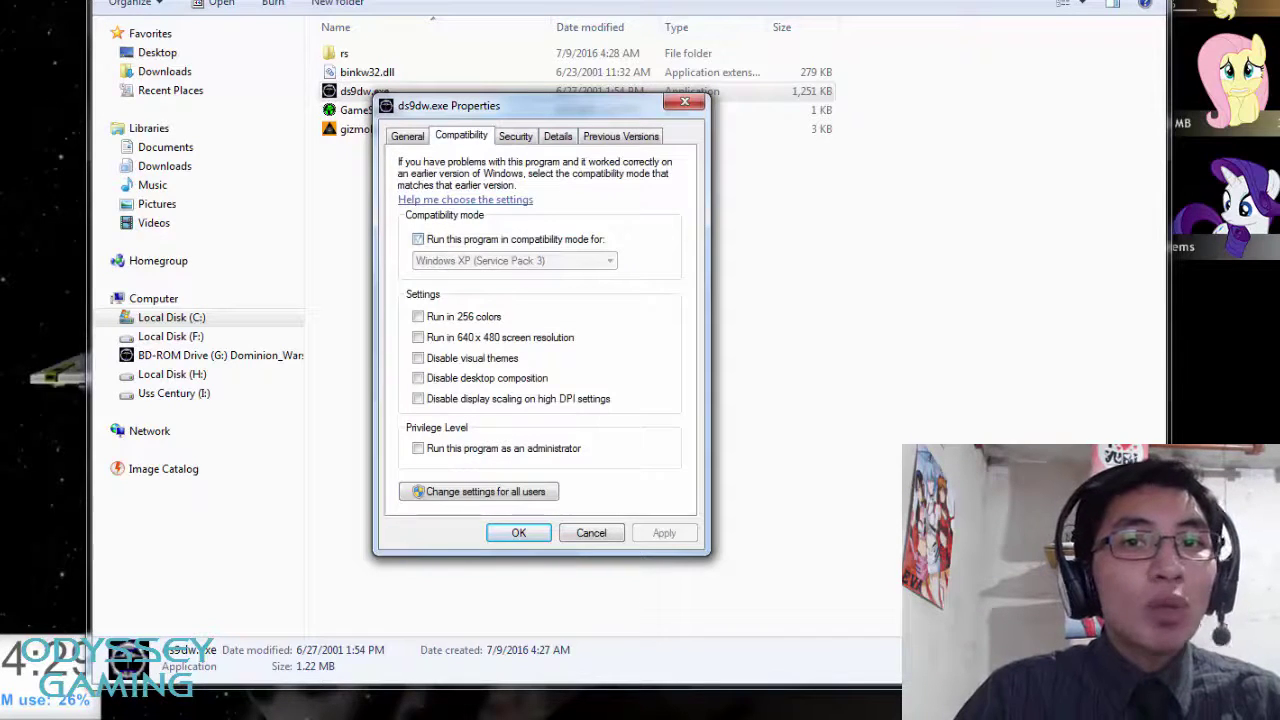
Step: Enable compatibility mode for ds9dw.exe and set it to Windows 98 / Windows Me
{"action": "left_click", "coordinate": [418, 239]}
{"action": "left_click", "coordinate": [514, 260]}
{"action": "key", "text": "Up"}
{"action": "key", "text": "Up"}
{"action": "key", "text": "Up"}
{"action": "key", "text": "Up"}
{"action": "key", "text": "Up"}
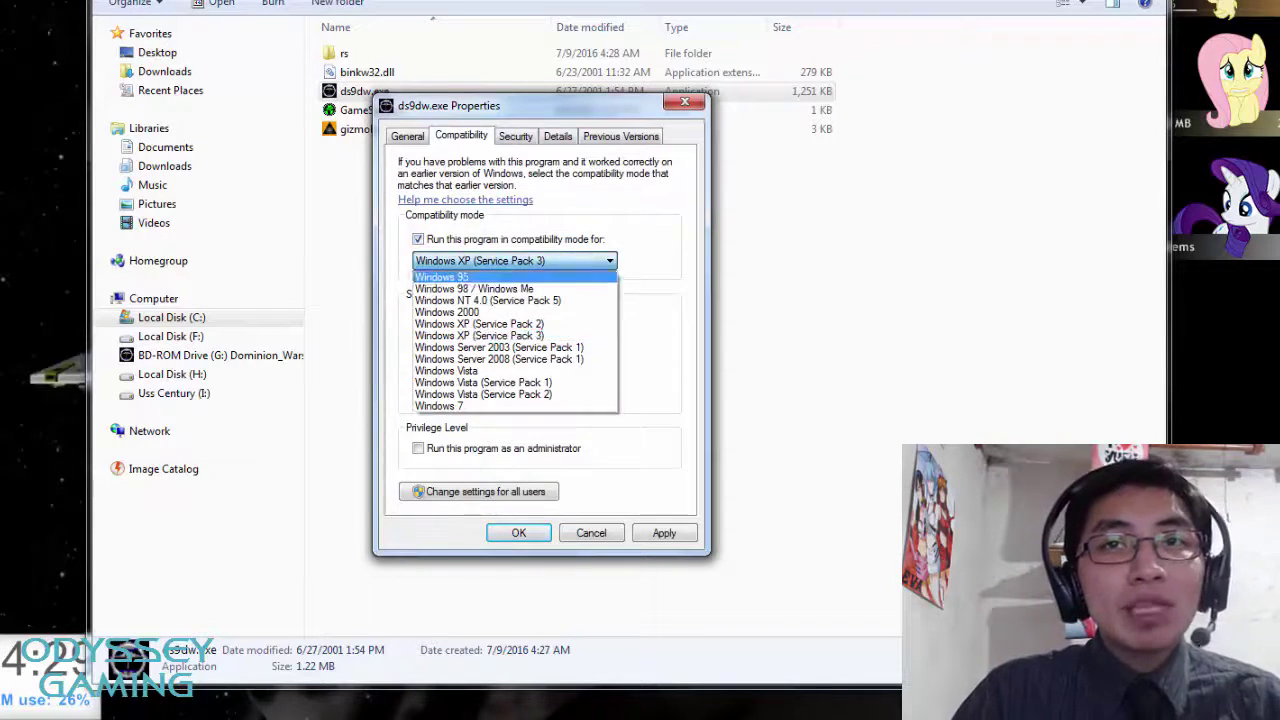
{"action": "key", "text": "Down"}
{"action": "key", "text": "Return"}
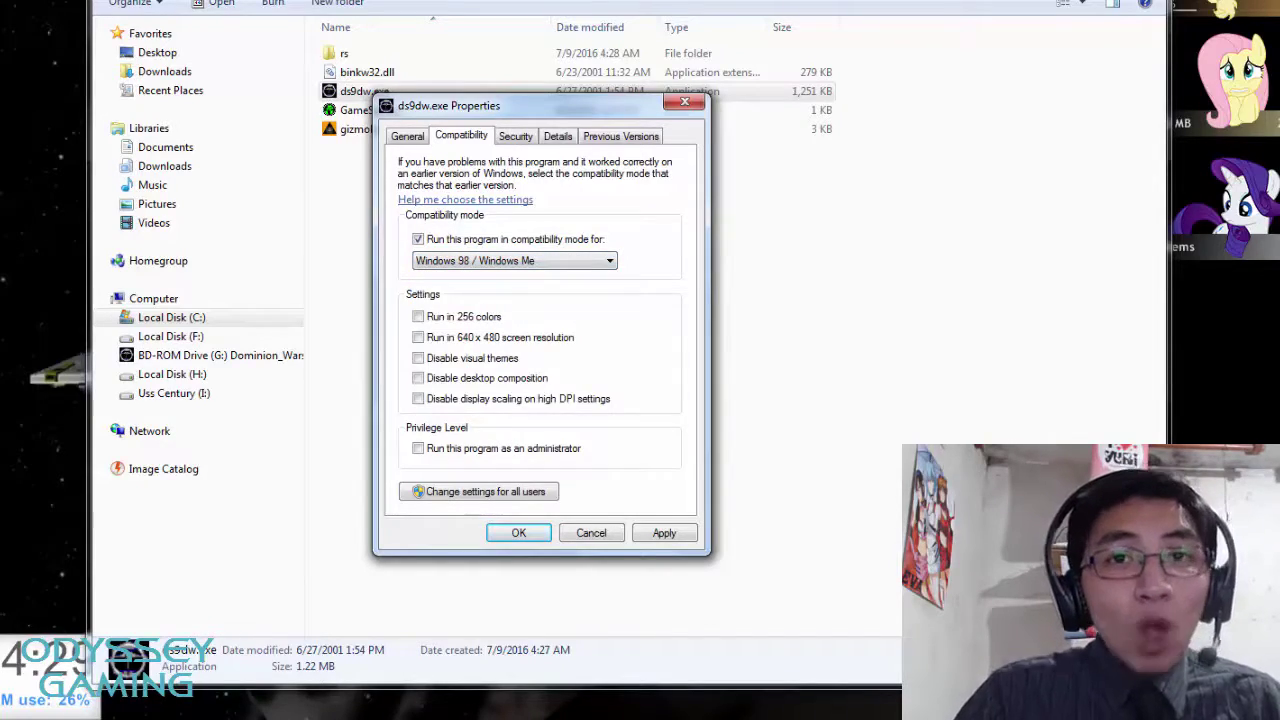
Step: Set ds9dw.exe to run as an administrator and apply the compatibility settings
{"action": "key", "text": "Tab"}
{"action": "key", "text": "Tab"}
{"action": "key", "text": "Tab"}
{"action": "key", "text": "Tab"}
{"action": "key", "text": "Tab"}
{"action": "key", "text": "Tab"}
{"action": "key", "text": "space"}
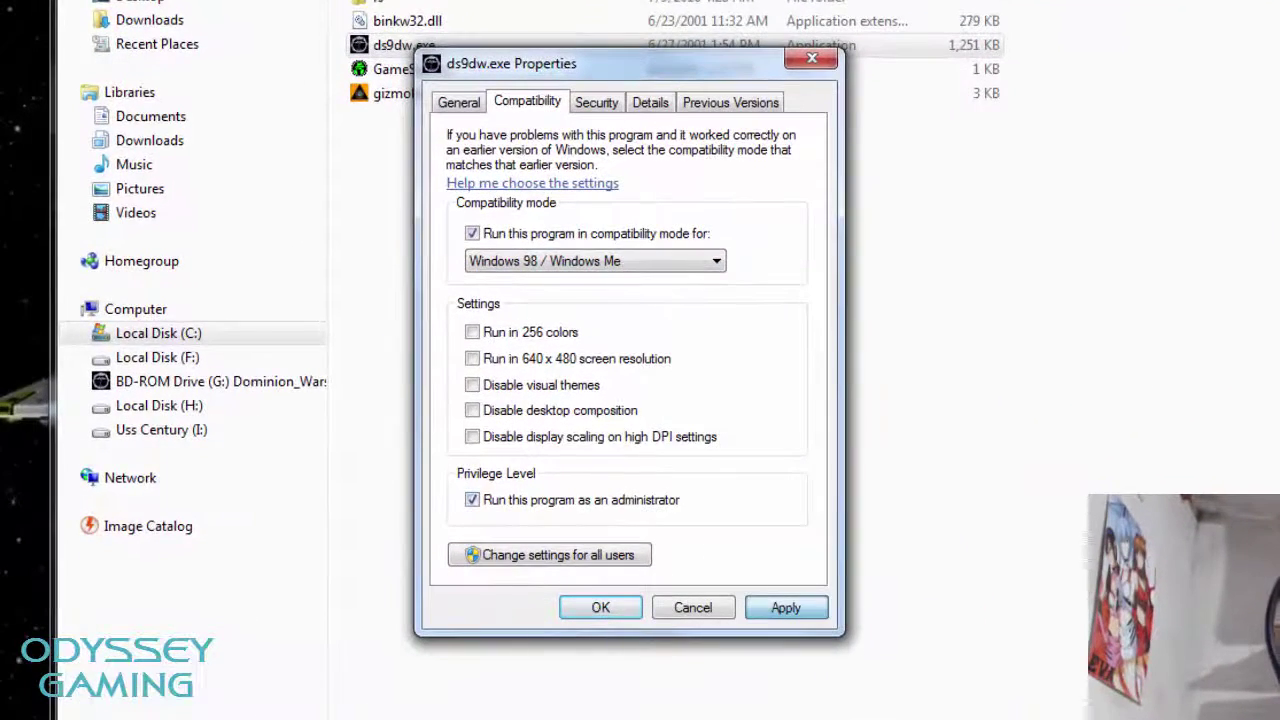
{"action": "key", "text": "alt+a"}
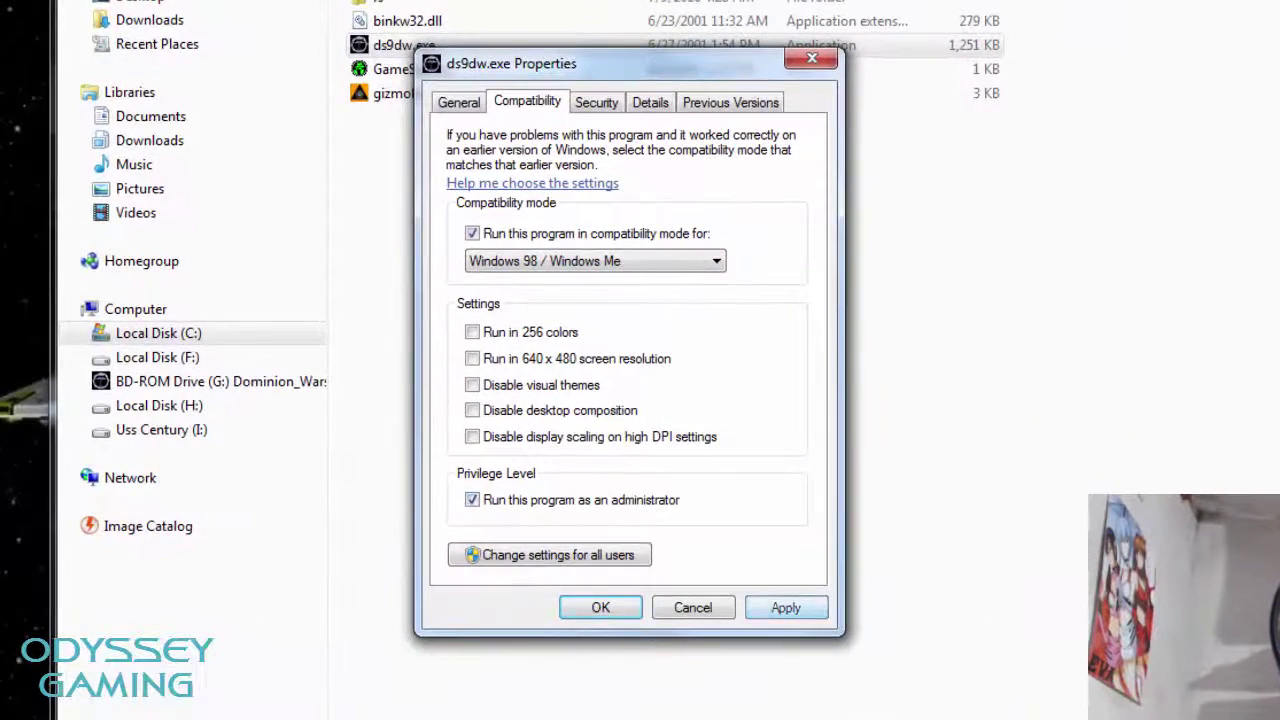
{"action": "key", "text": "Return"}
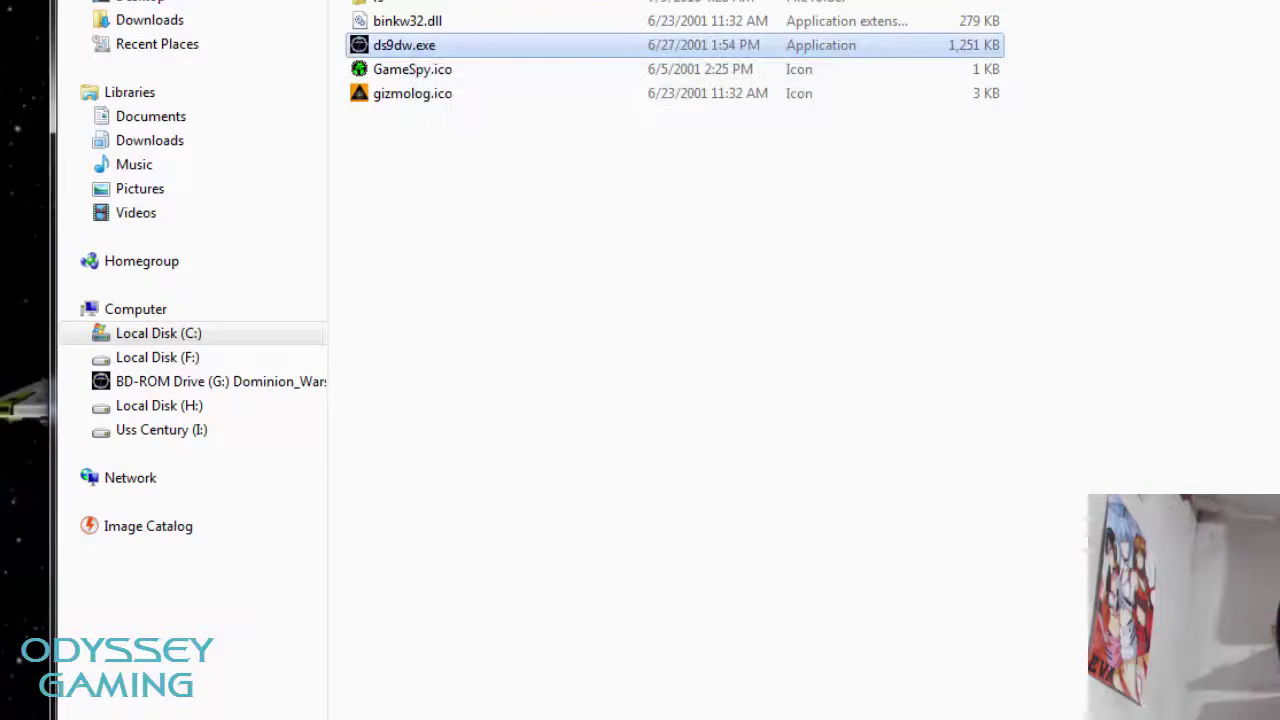
{"action": "key", "text": "ctrl+space"}
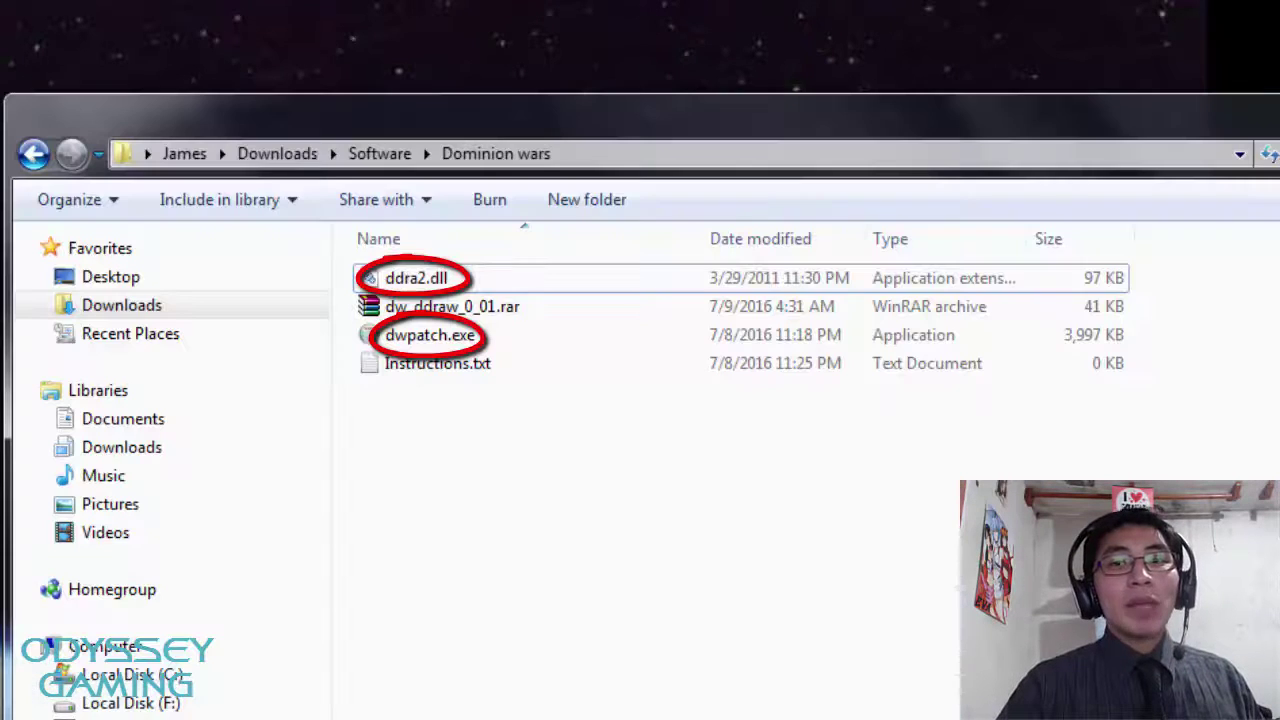
Step: Close the dw_ddraw_0_01.rar archive and arrange the resized install folder and downloaded Dominion wars folder windows side by side
{"action": "key", "text": "alt+Tab"}
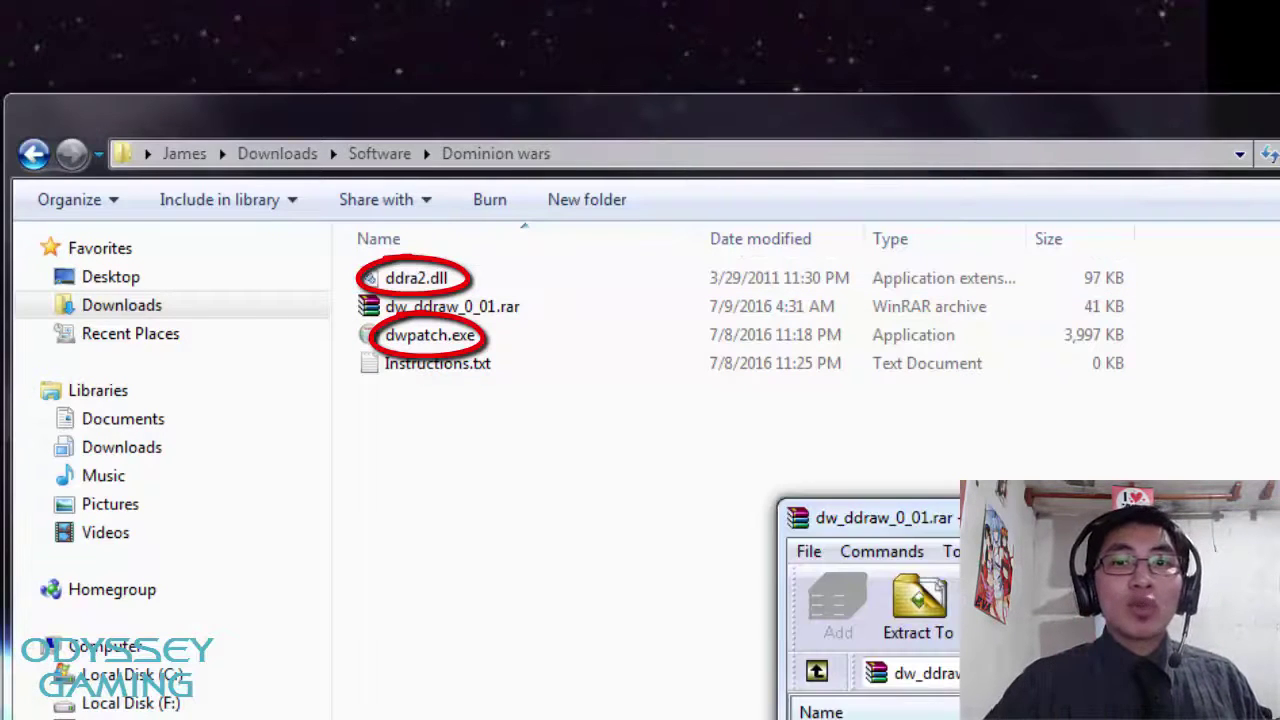
{"action": "key", "text": "alt+F4"}
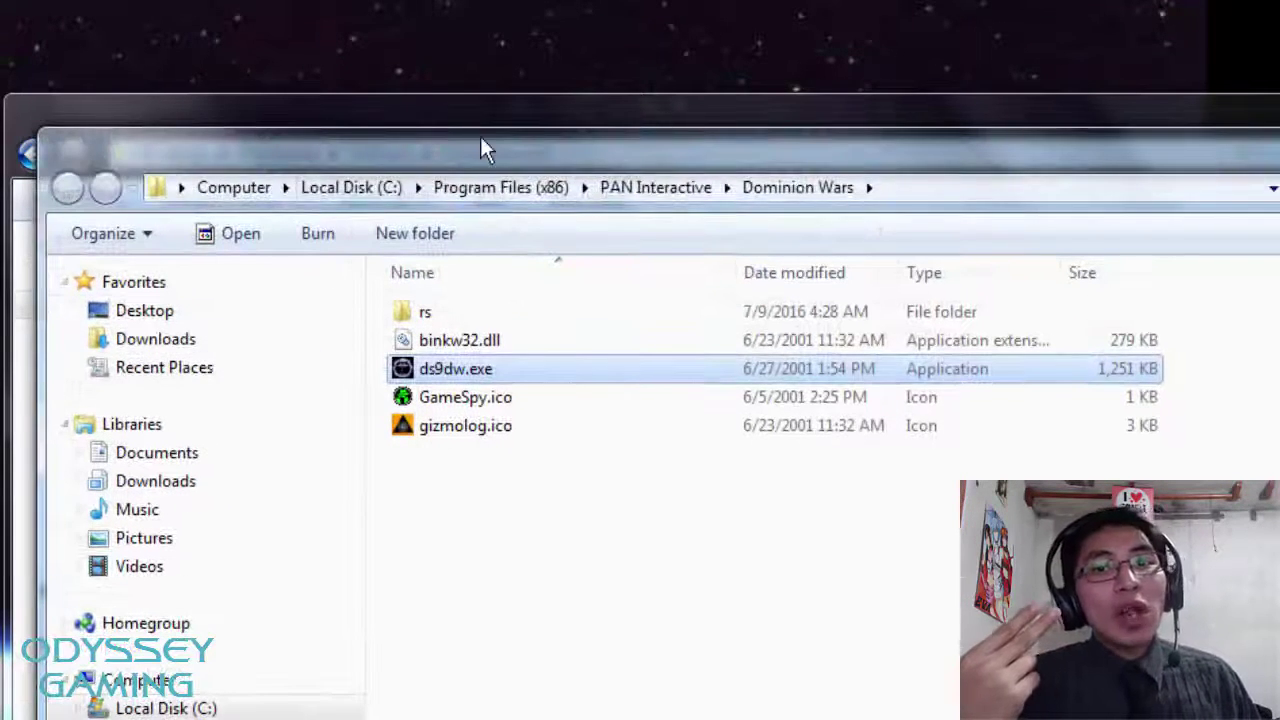
{"action": "left_click_drag", "start_coordinate": [480, 140], "coordinate": [0, 305]}
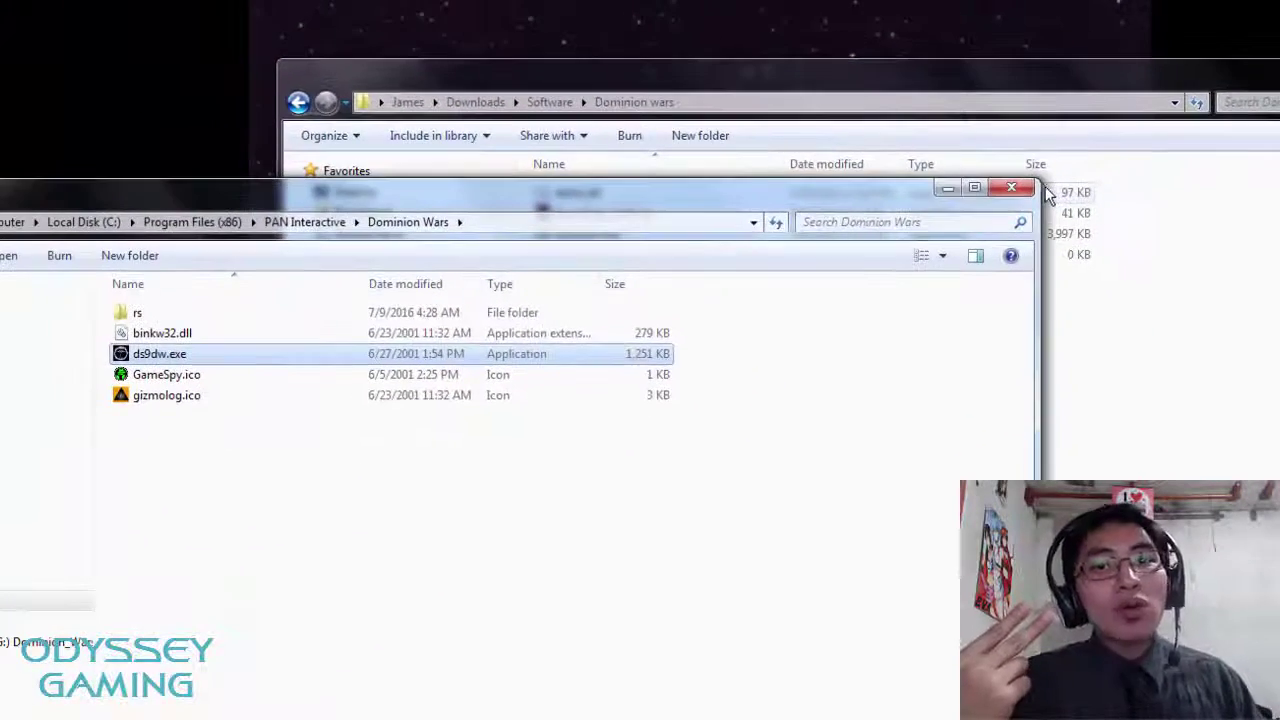
{"action": "left_click_drag", "start_coordinate": [1043, 188], "coordinate": [592, 422]}
{"action": "left_click_drag", "start_coordinate": [400, 437], "coordinate": [279, 147]}
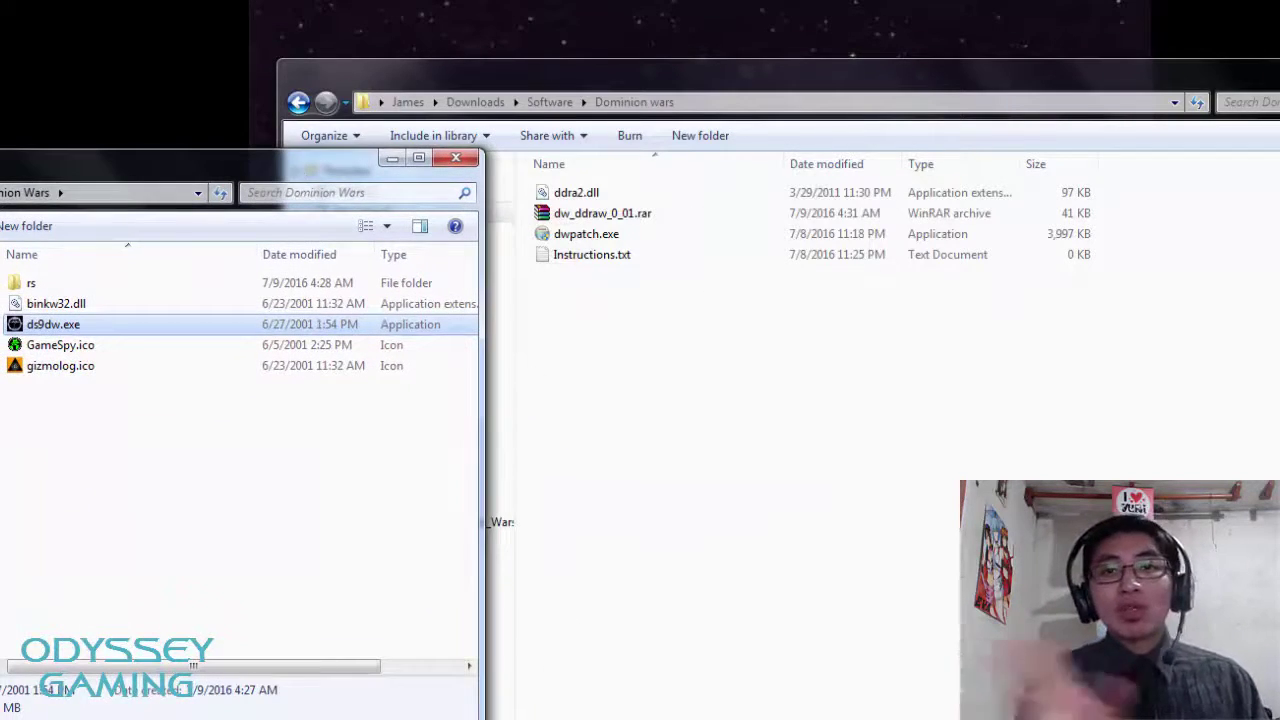
{"action": "left_click_drag", "start_coordinate": [280, 719], "coordinate": [657, 529]}
{"action": "left_click_drag", "start_coordinate": [856, 83], "coordinate": [732, 169]}
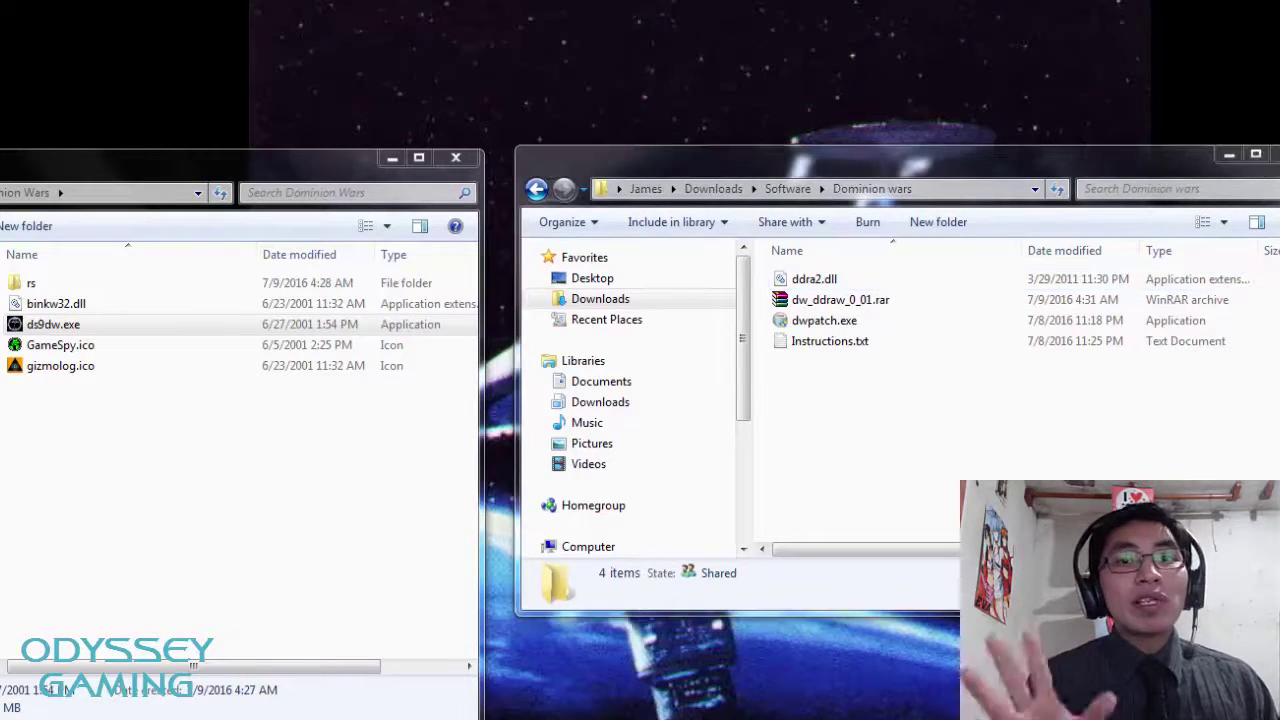
Step: Copy ddra2.dll from the downloaded Dominion wars folder into the game's install folder, granting administrator permission
{"action": "key", "text": "super"}
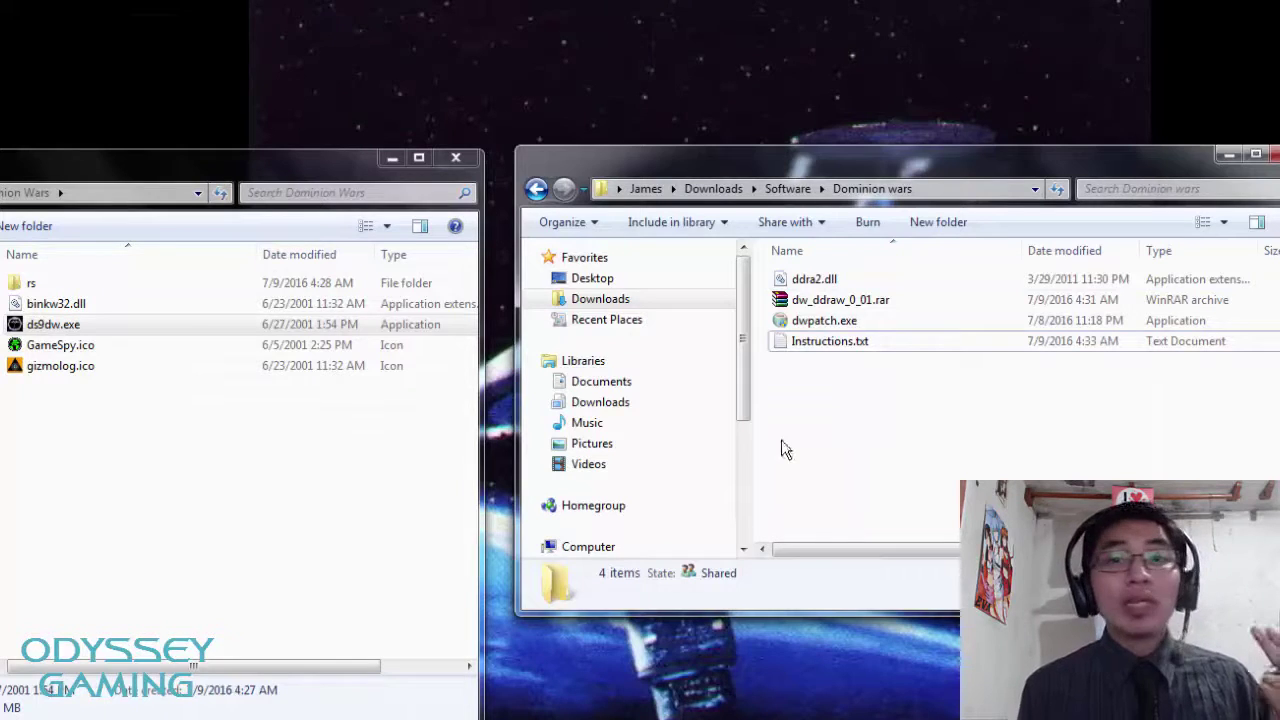
{"action": "left_click", "coordinate": [822, 321]}
{"action": "left_click", "coordinate": [819, 284]}
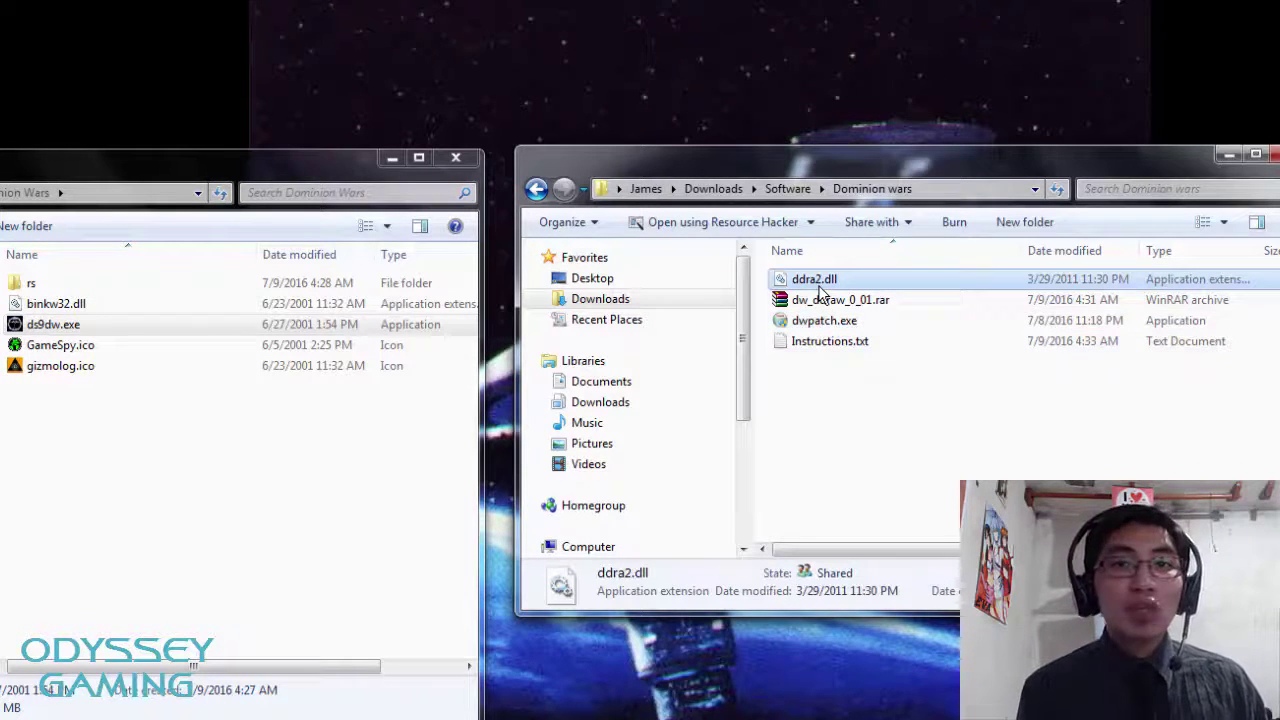
{"action": "left_click", "coordinate": [254, 533]}
{"action": "key", "text": "ctrl+v"}
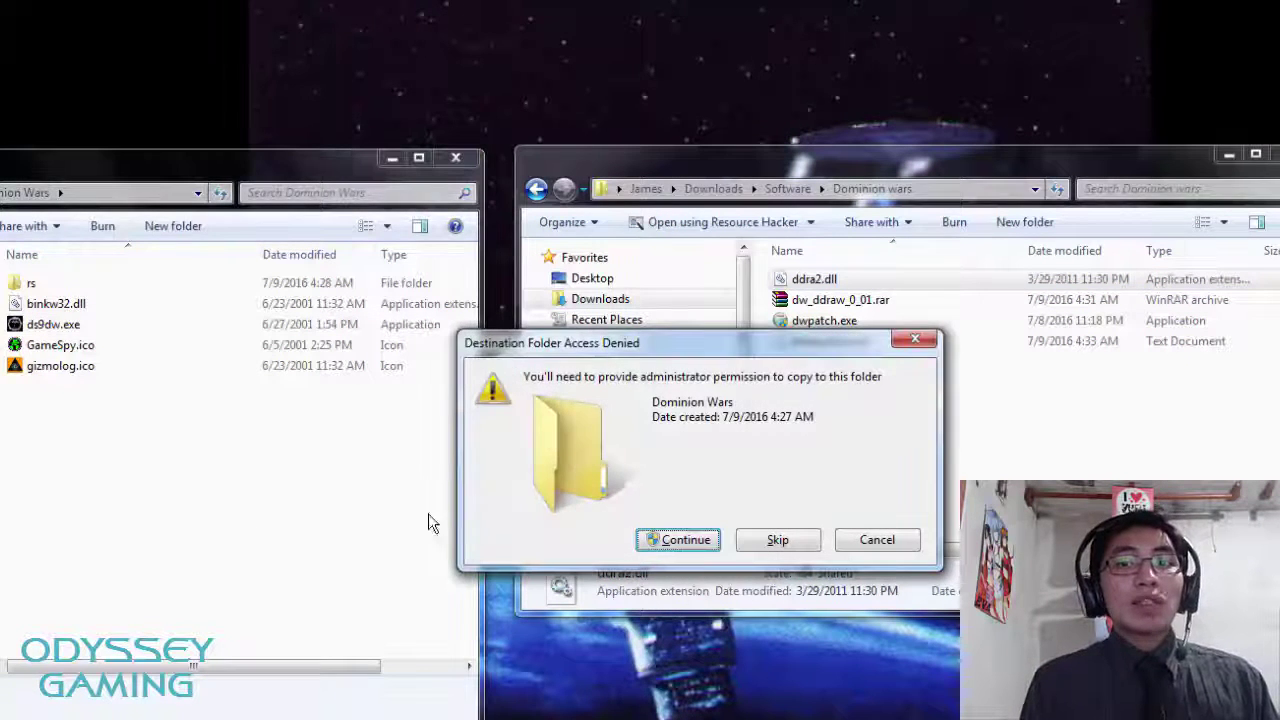
{"action": "left_click", "coordinate": [698, 552]}
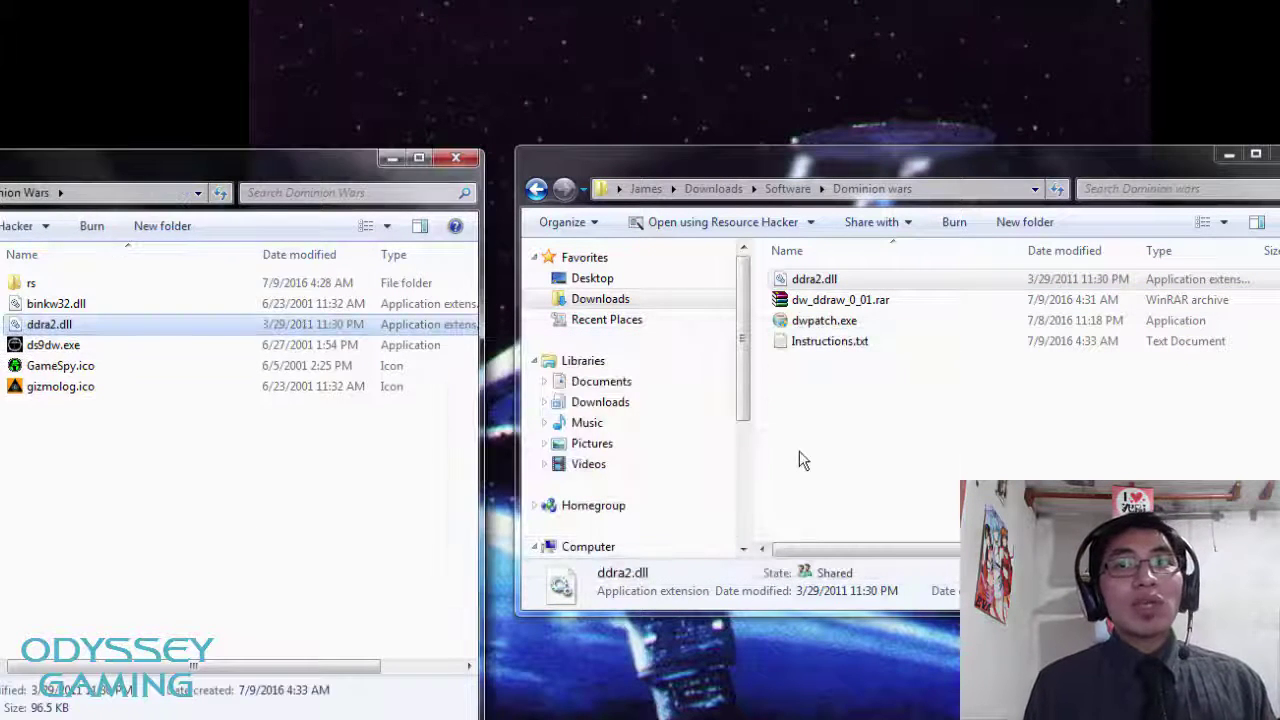
Step: Copy dwpatch.exe from the downloaded Dominion wars folder into the game's install folder, granting administrator permission
{"action": "left_click", "coordinate": [803, 457]}
{"action": "left_click", "coordinate": [836, 322]}
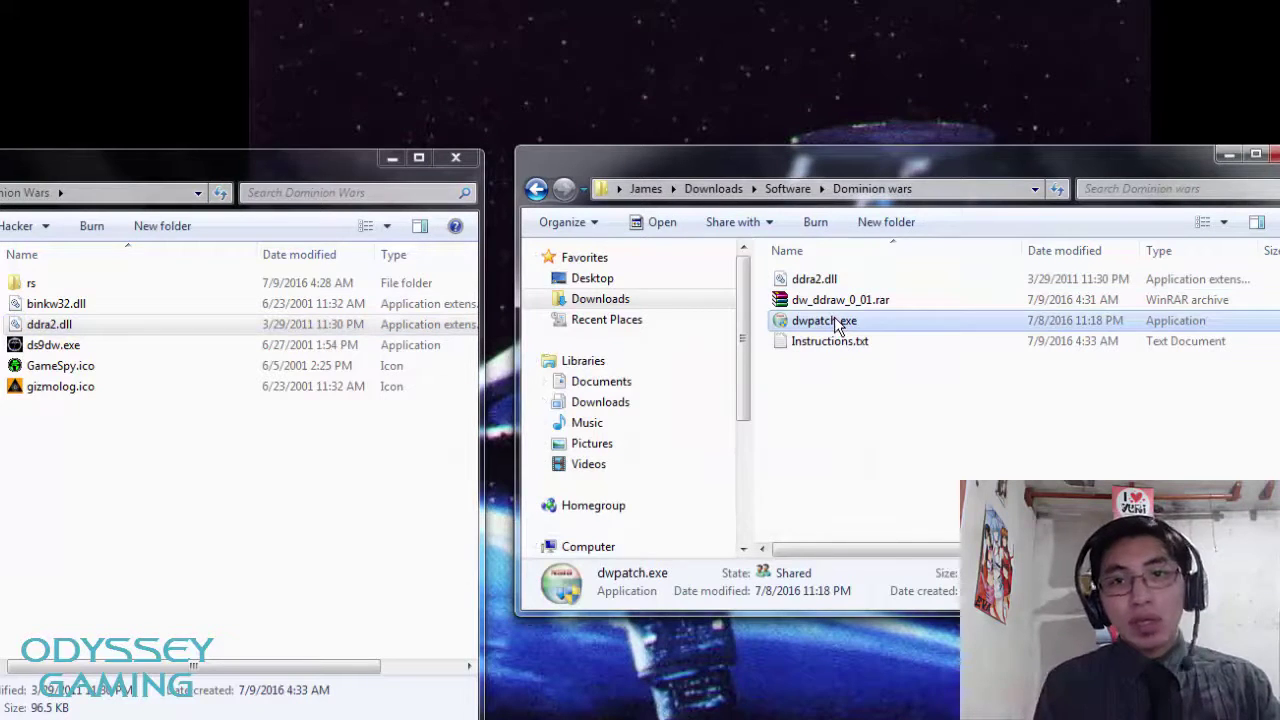
{"action": "key", "text": "ctrl+c"}
{"action": "left_click", "coordinate": [255, 519]}
{"action": "key", "text": "ctrl+v"}
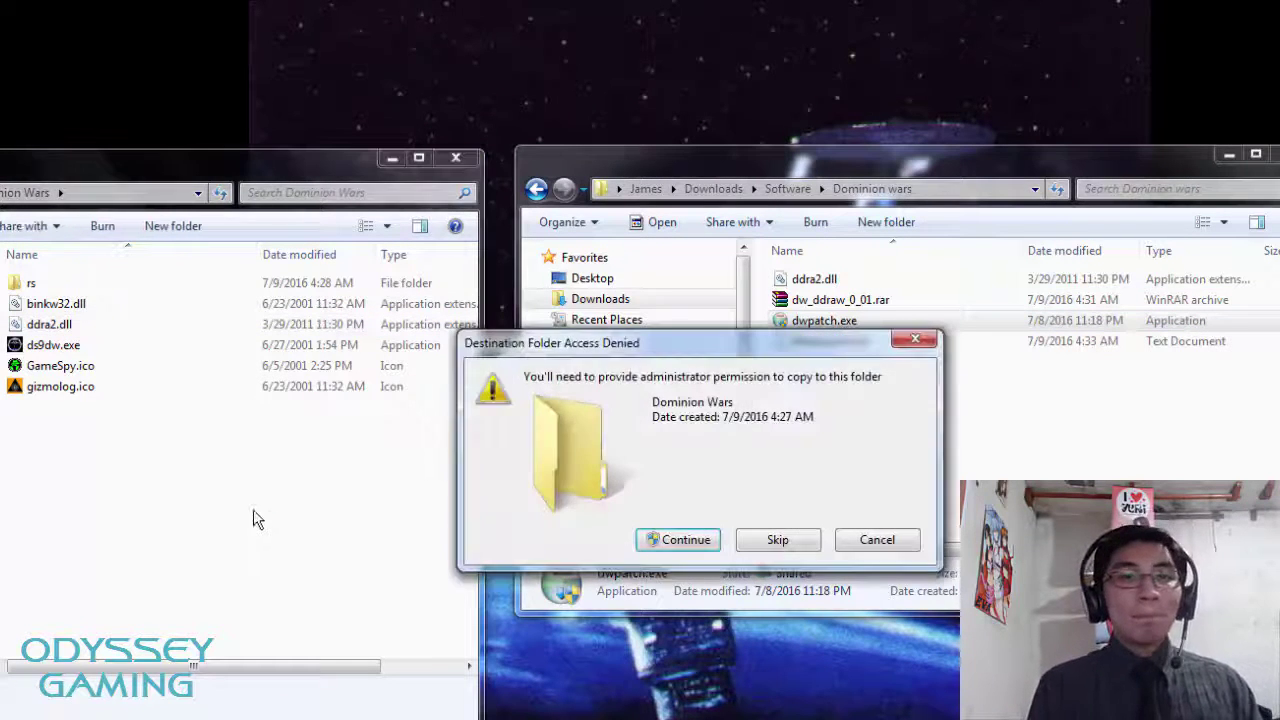
{"action": "left_click", "coordinate": [678, 542]}
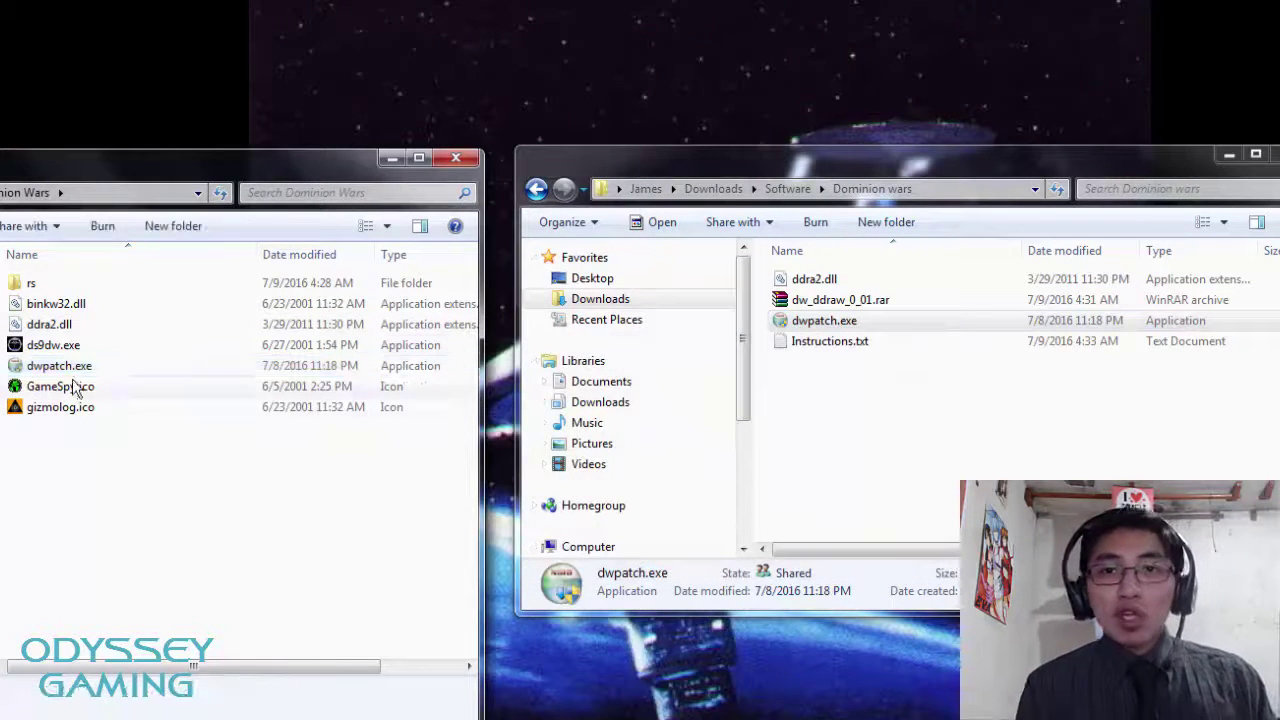
Step: Run the copied dwpatch.exe as administrator and set its destination folder to C:\Program Files (x86)\PAN Interactive\Dominion Wars
{"action": "right_click", "coordinate": [65, 368]}
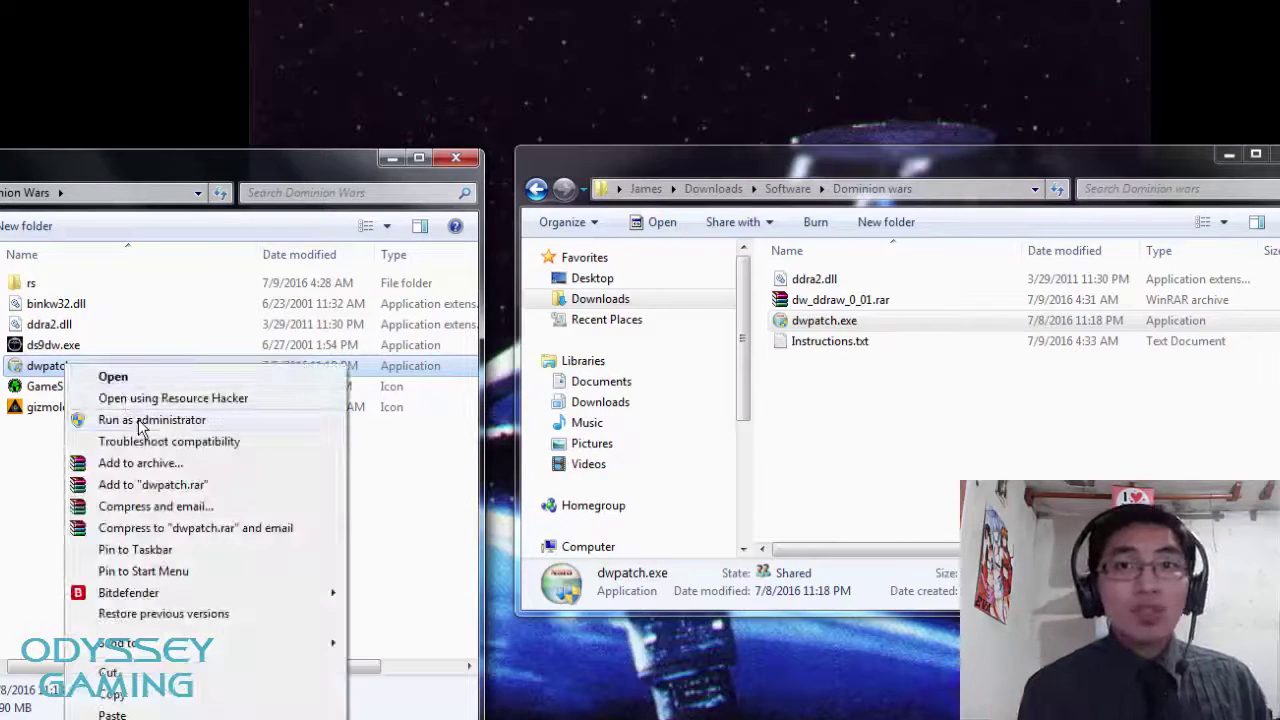
{"action": "left_click", "coordinate": [140, 421]}
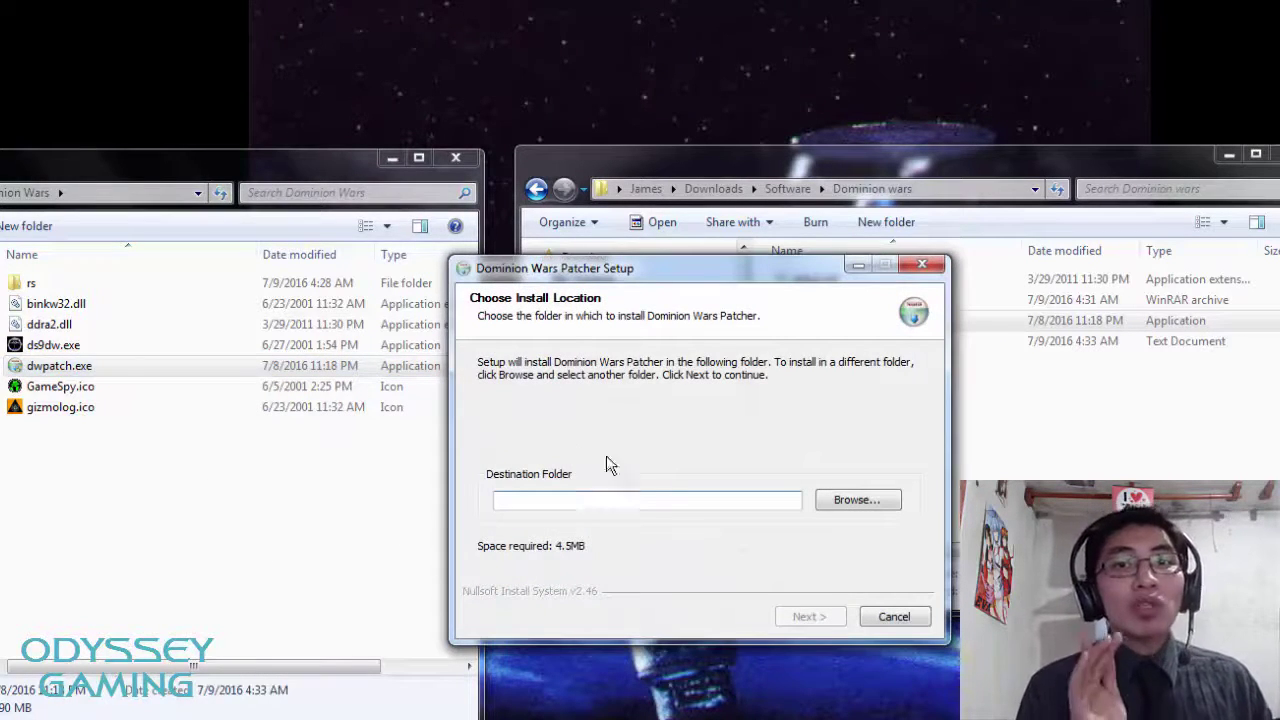
{"action": "left_click", "coordinate": [162, 194]}
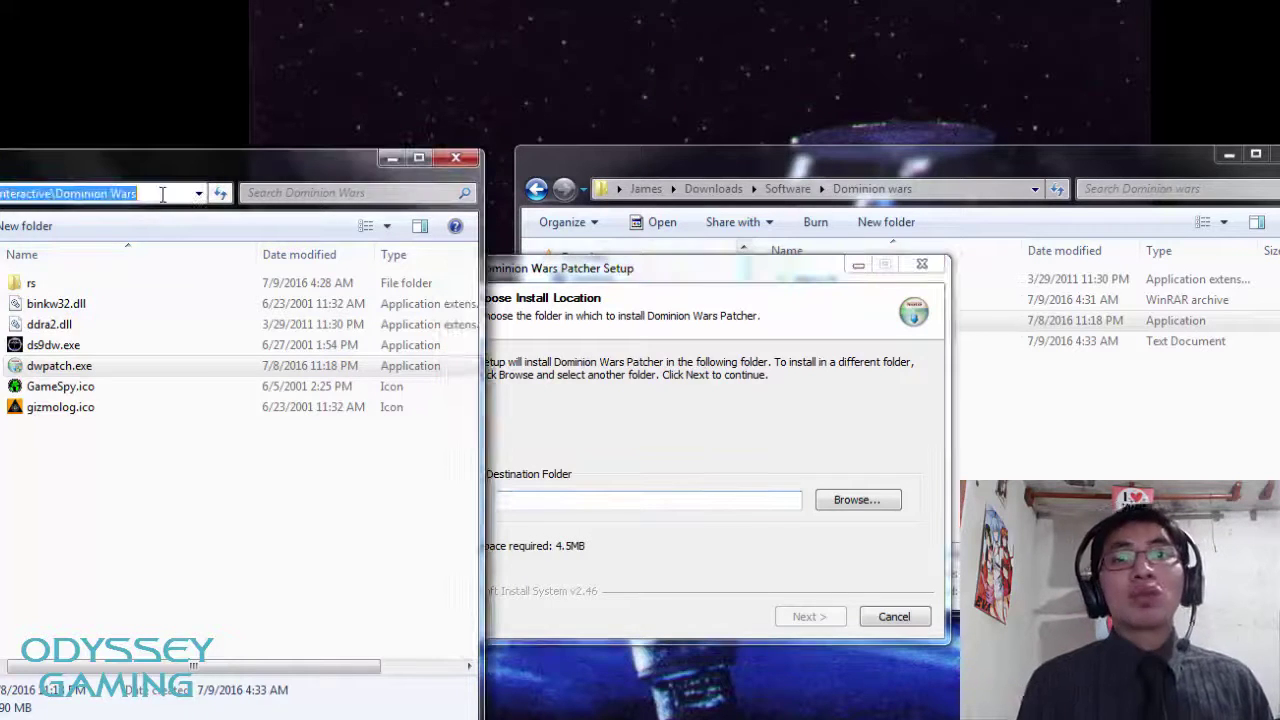
{"action": "left_click", "coordinate": [870, 515]}
{"action": "left_click", "coordinate": [802, 636]}
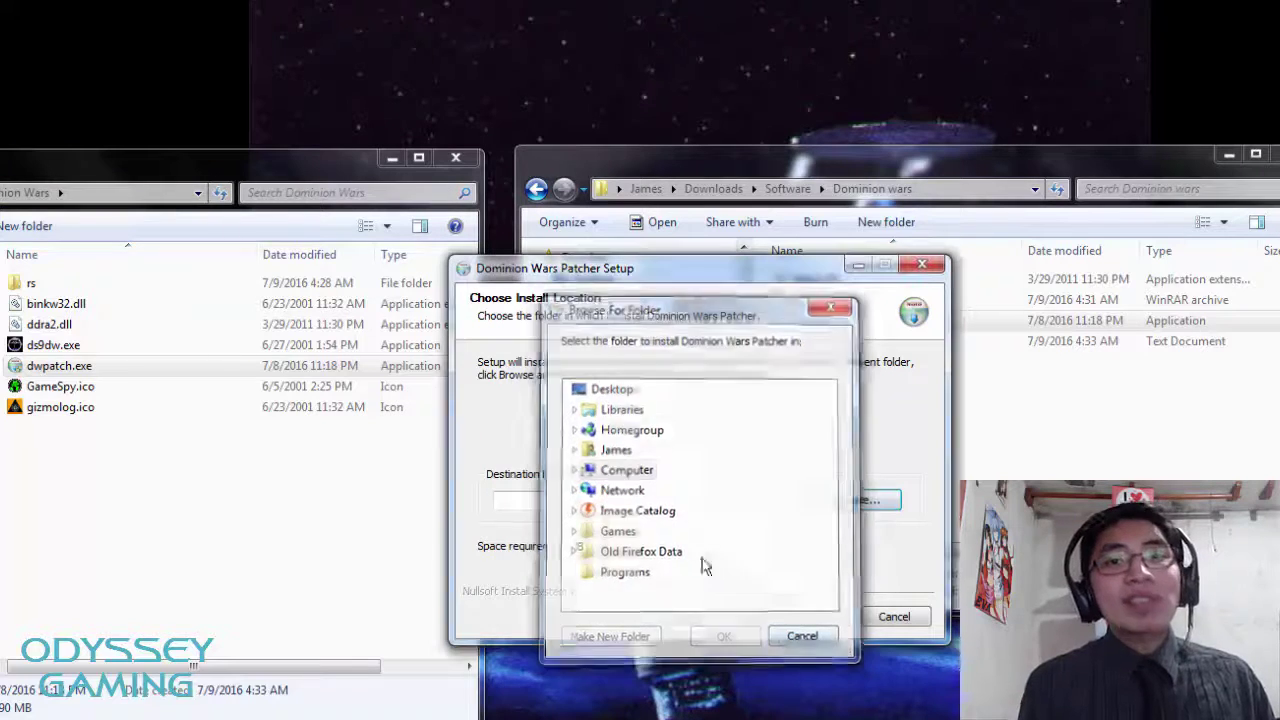
{"action": "left_click", "coordinate": [686, 502]}
{"action": "key", "text": "ctrl+v"}
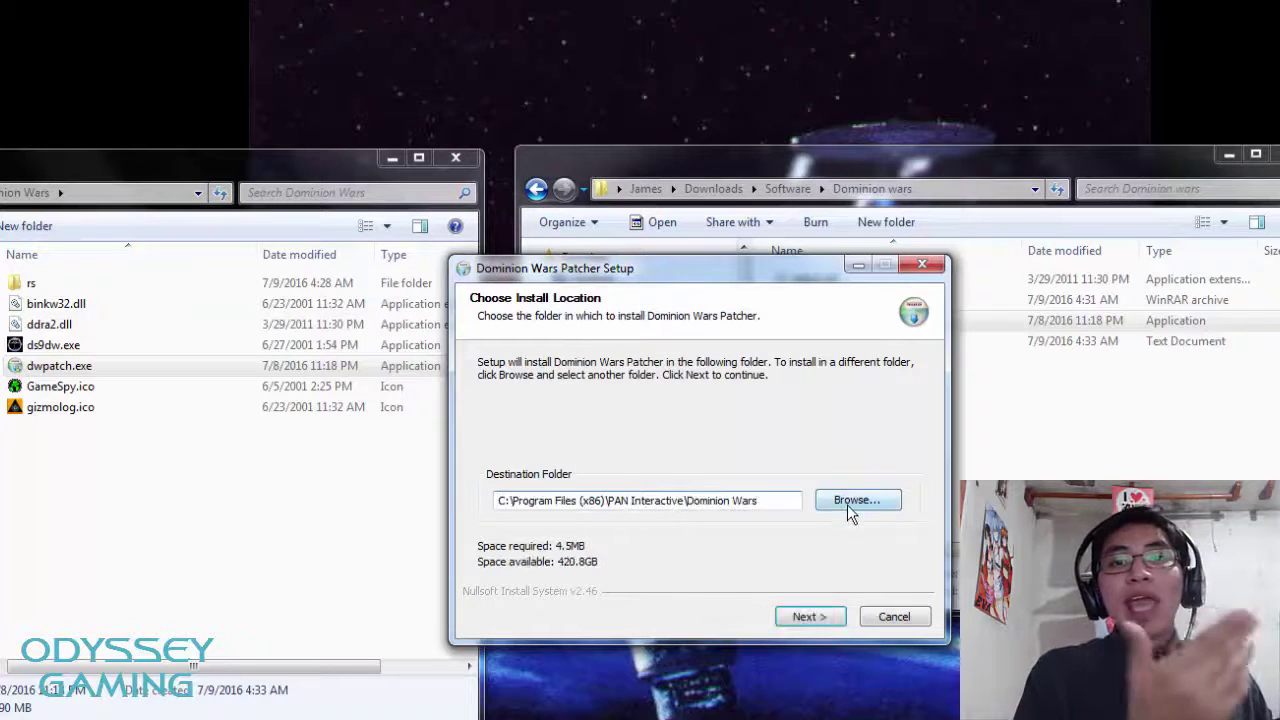
Step: Choose the EU version as the patcher's install type and start the installation
{"action": "left_click", "coordinate": [831, 618]}
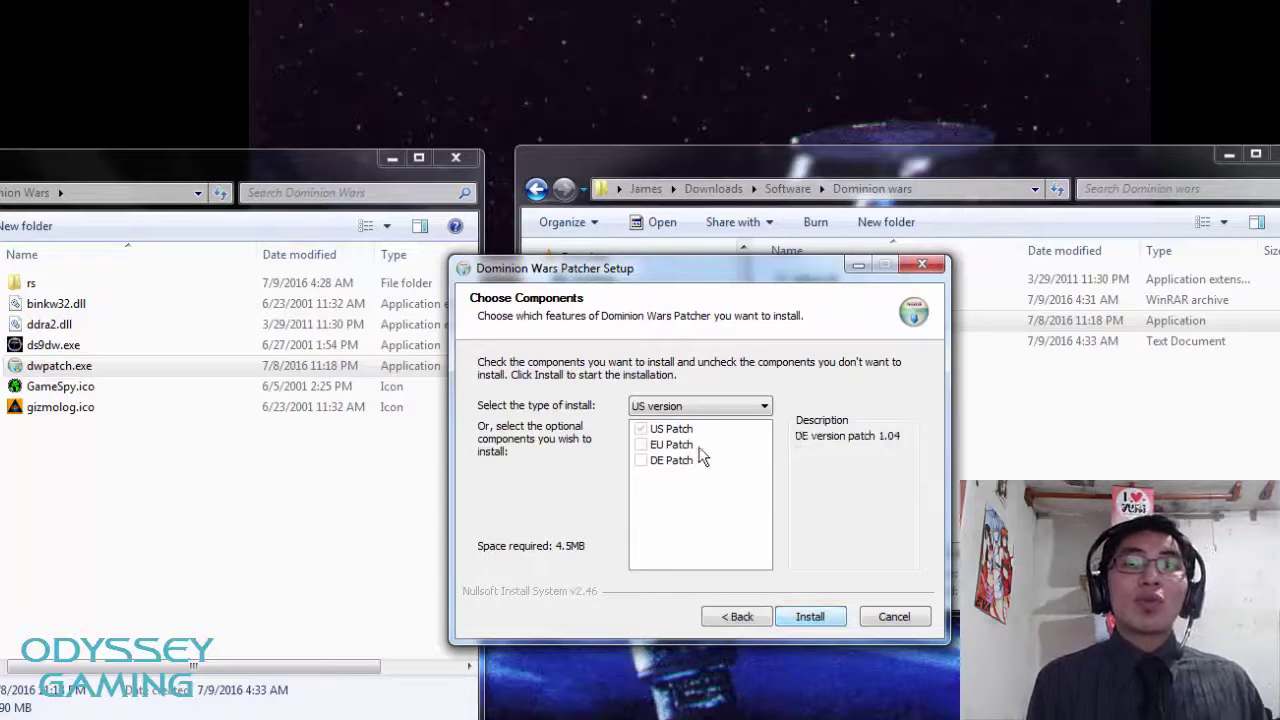
{"action": "left_click", "coordinate": [700, 406]}
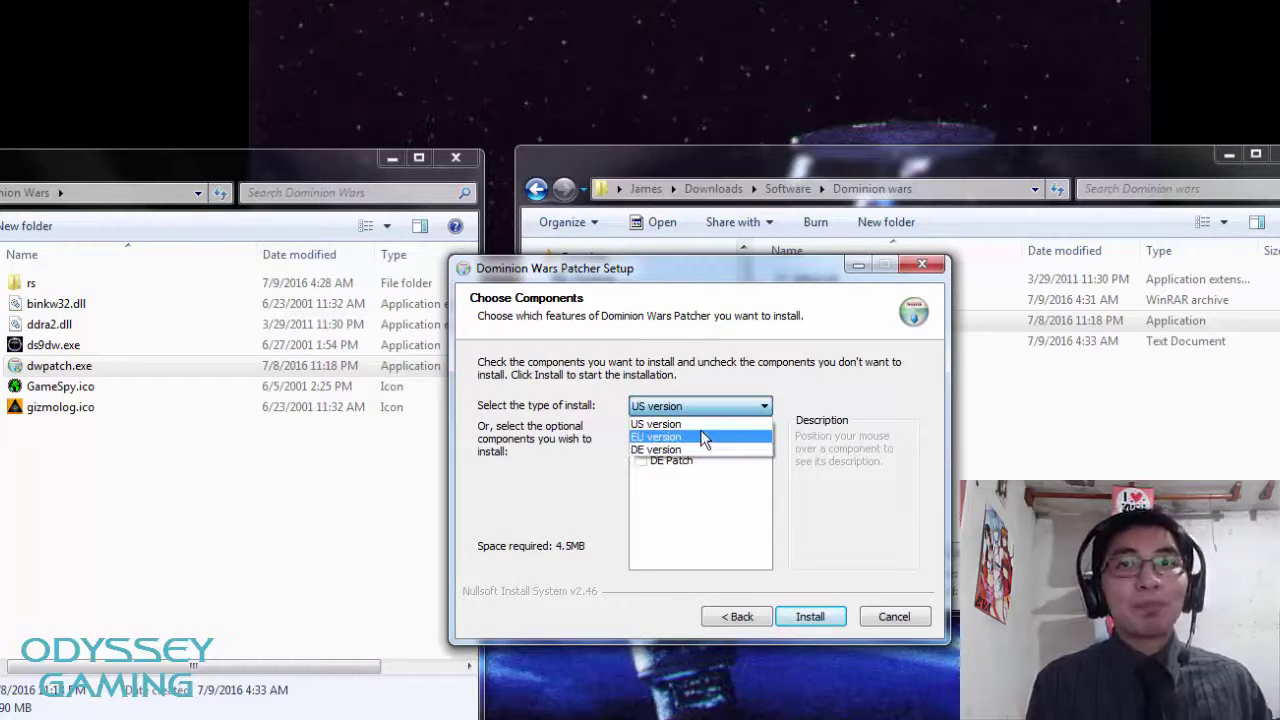
{"action": "left_click", "coordinate": [700, 437]}
{"action": "left_click", "coordinate": [805, 618]}
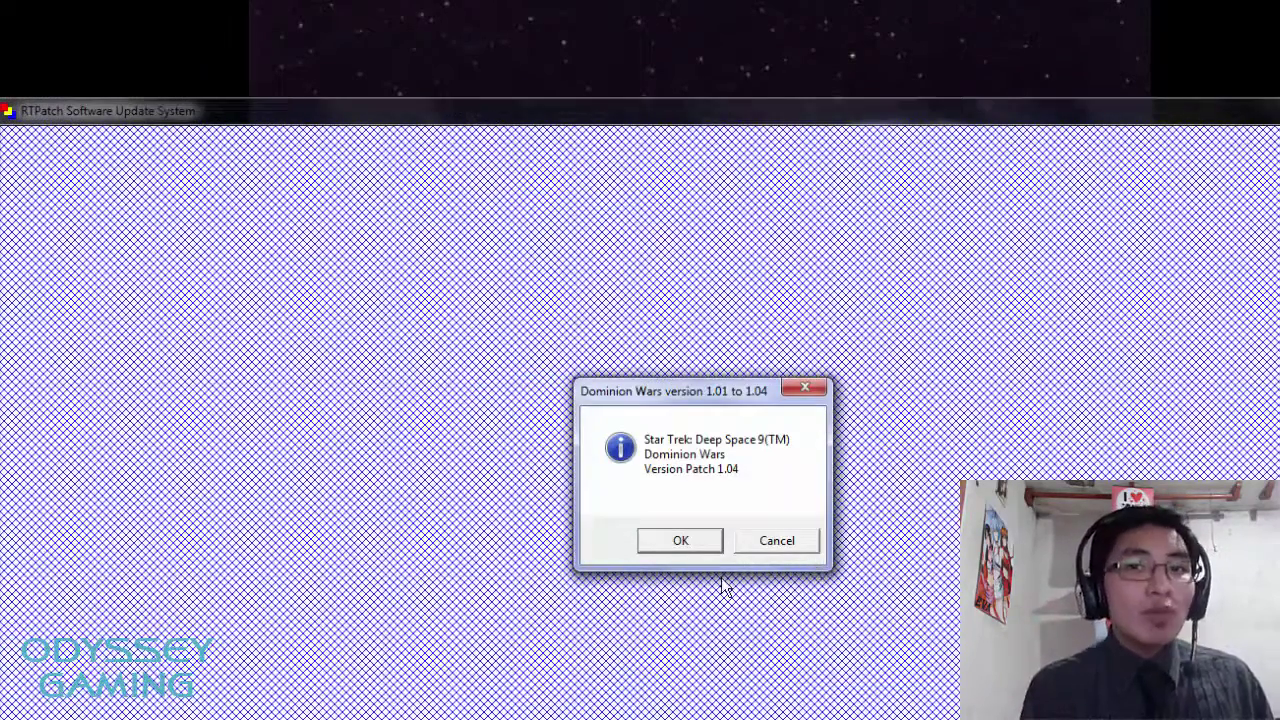
Step: Proceed with the version 1.04 patch, accept the proposed ds9dw.exe location and dismiss the patch error
{"action": "left_click", "coordinate": [689, 540]}
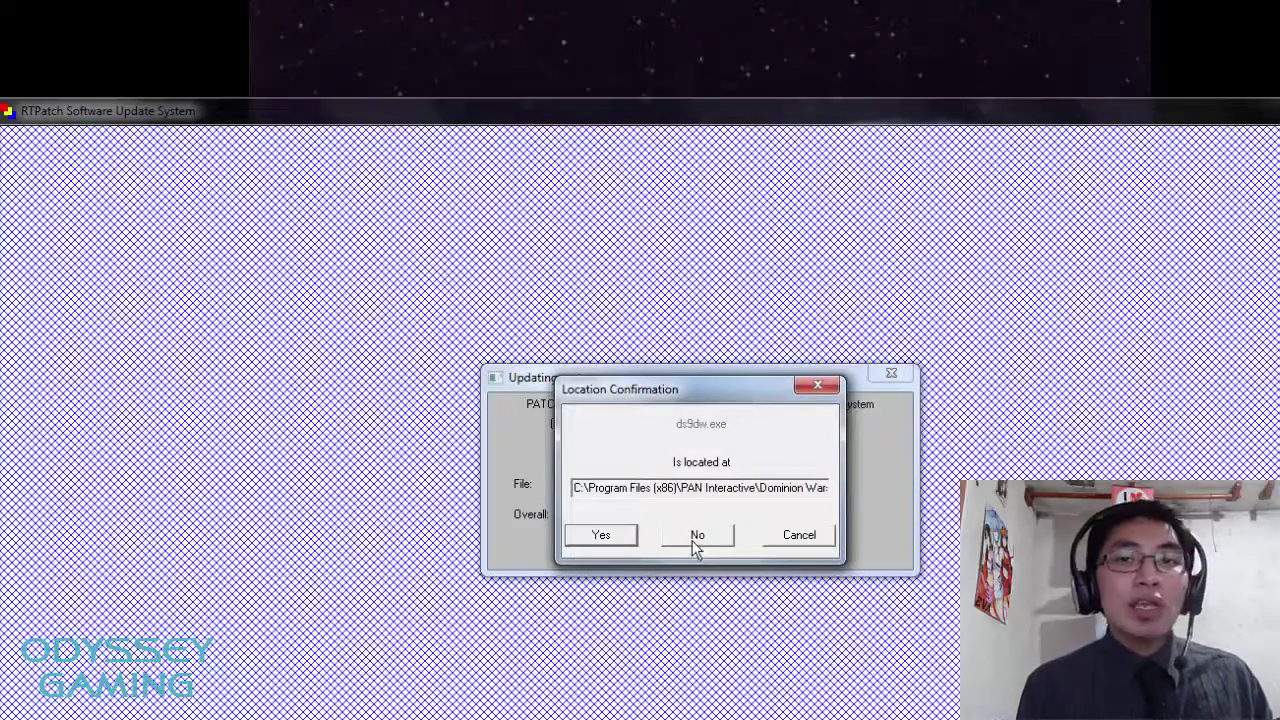
{"action": "left_click", "coordinate": [614, 538]}
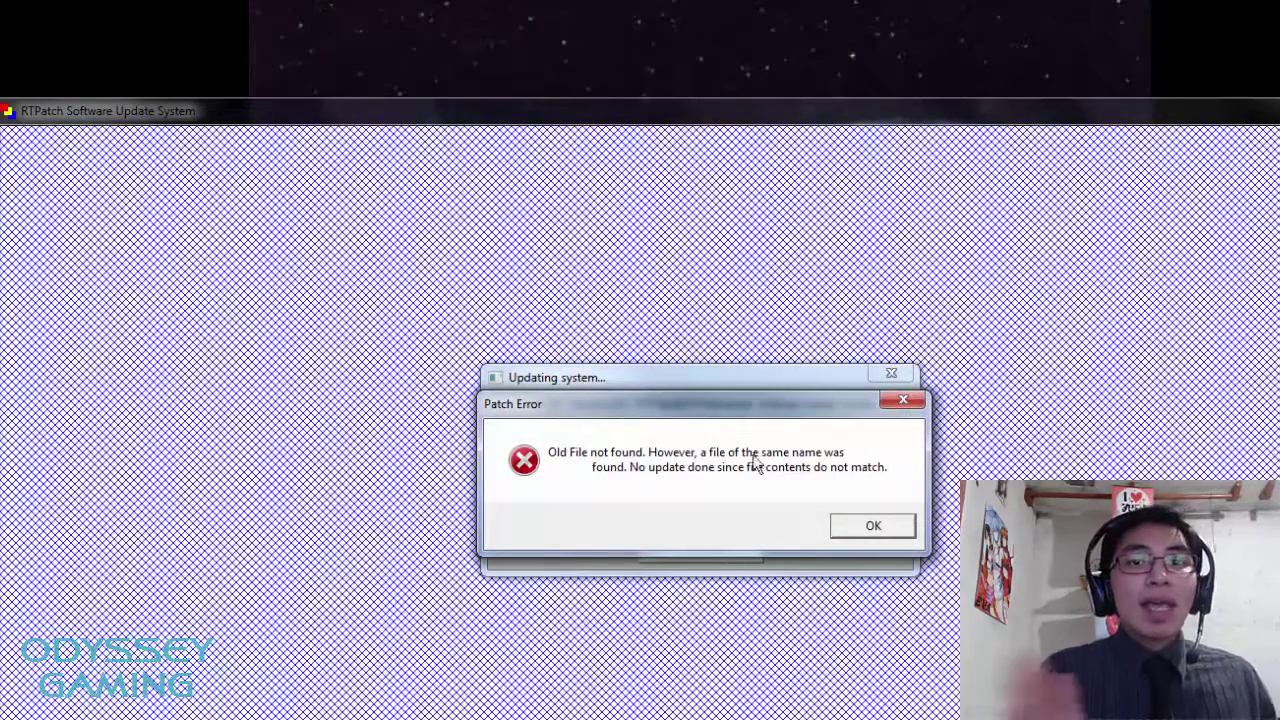
{"action": "left_click", "coordinate": [889, 521]}
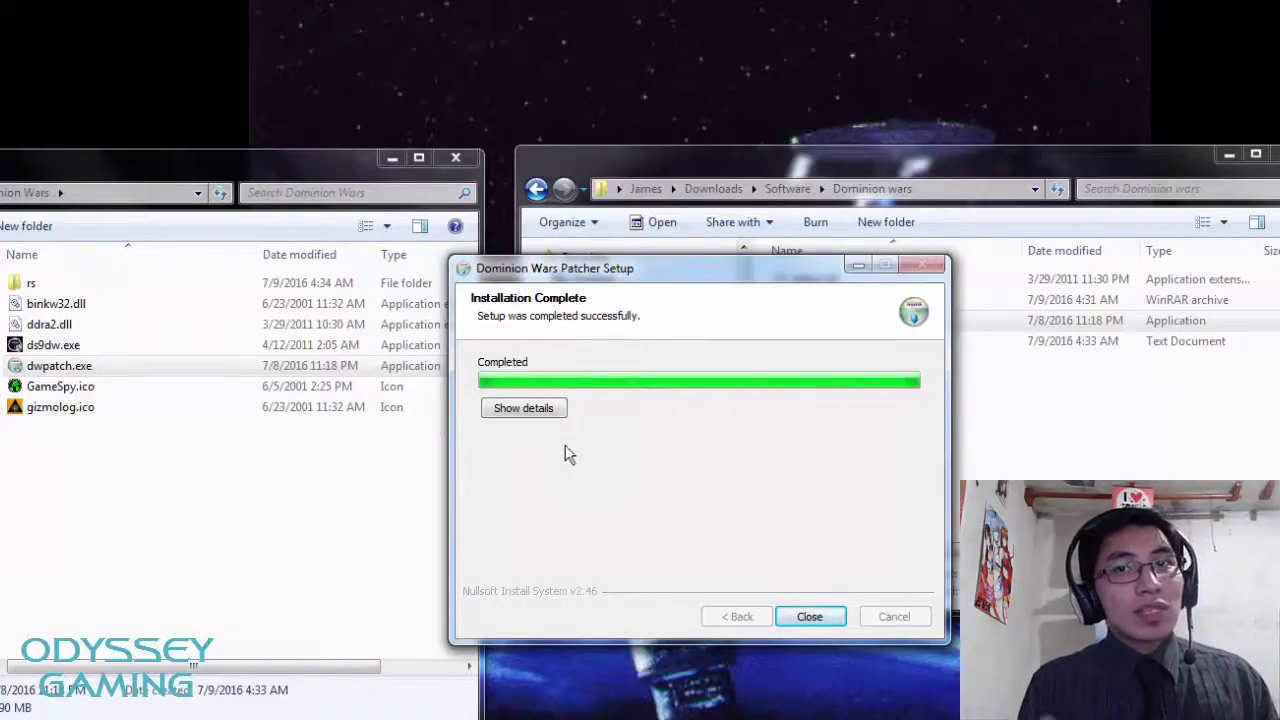
Step: Review the patcher's installation details, then close the patcher and the downloaded Dominion wars folder window
{"action": "left_click", "coordinate": [545, 407]}
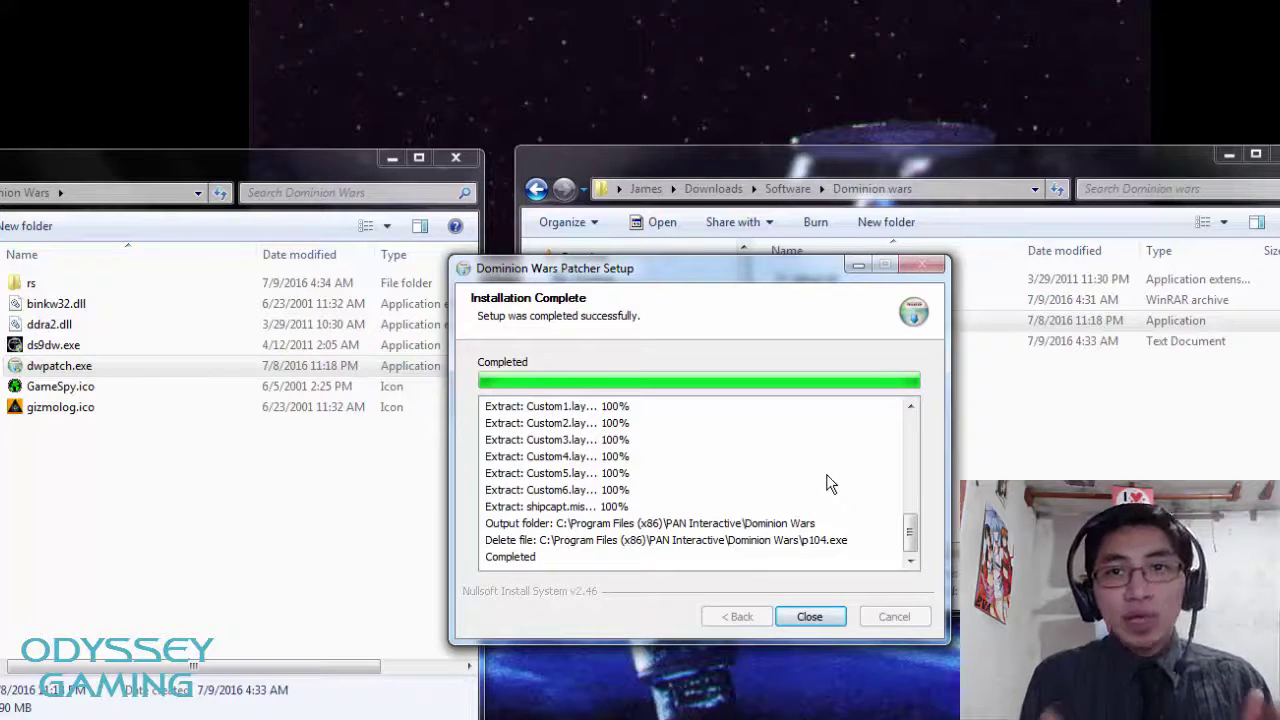
{"action": "scroll", "coordinate": [829, 490], "scroll_direction": "up", "scroll_amount": 3}
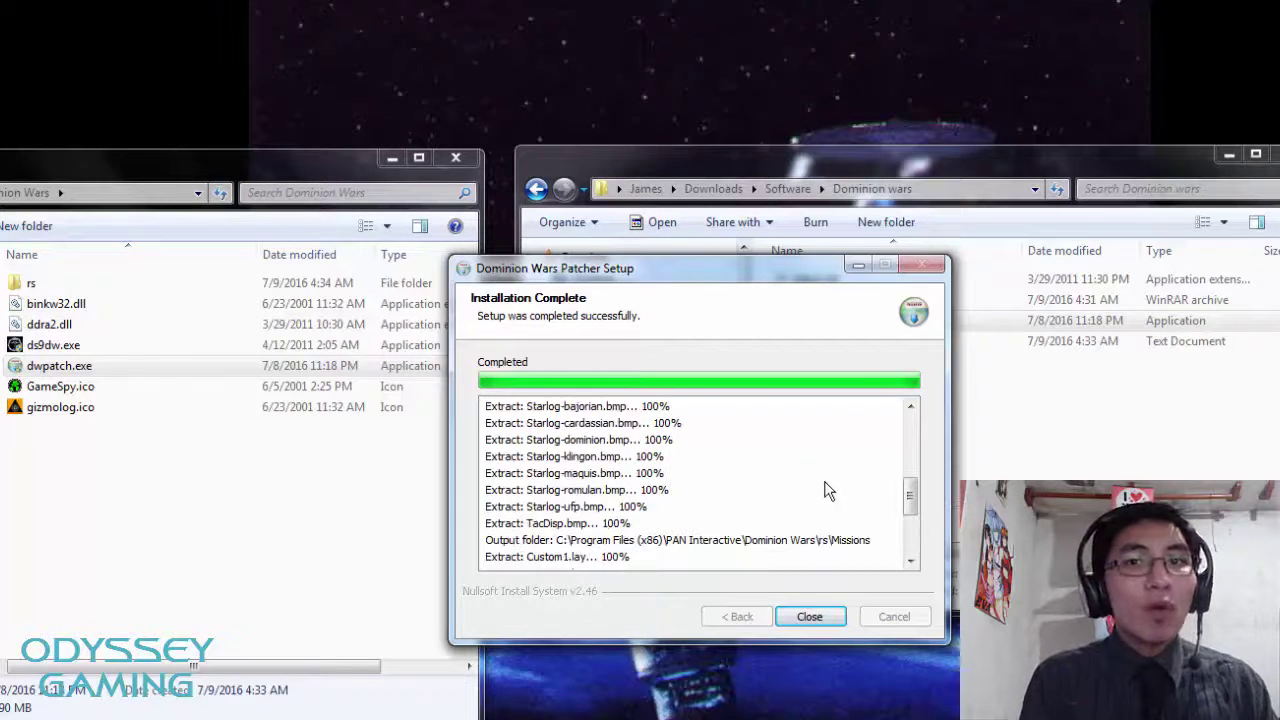
{"action": "scroll", "coordinate": [829, 490], "scroll_direction": "up", "scroll_amount": 5}
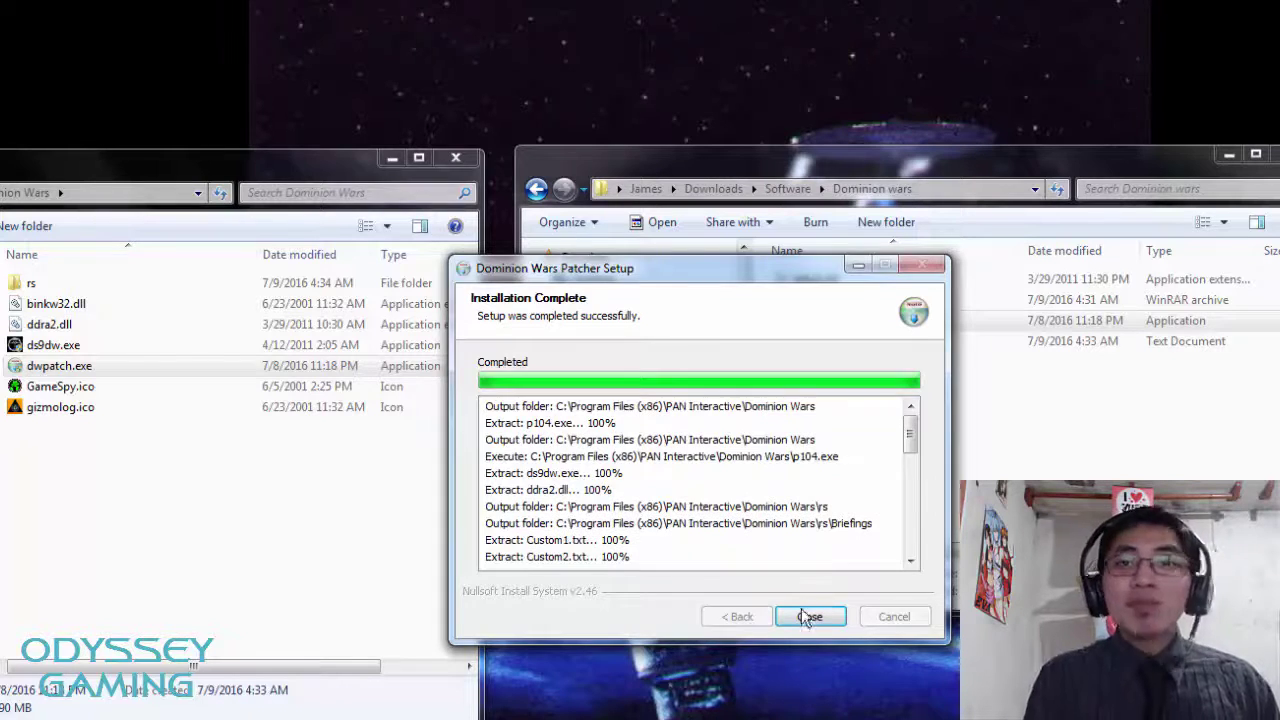
{"action": "left_click", "coordinate": [808, 616]}
{"action": "left_click", "coordinate": [776, 716]}
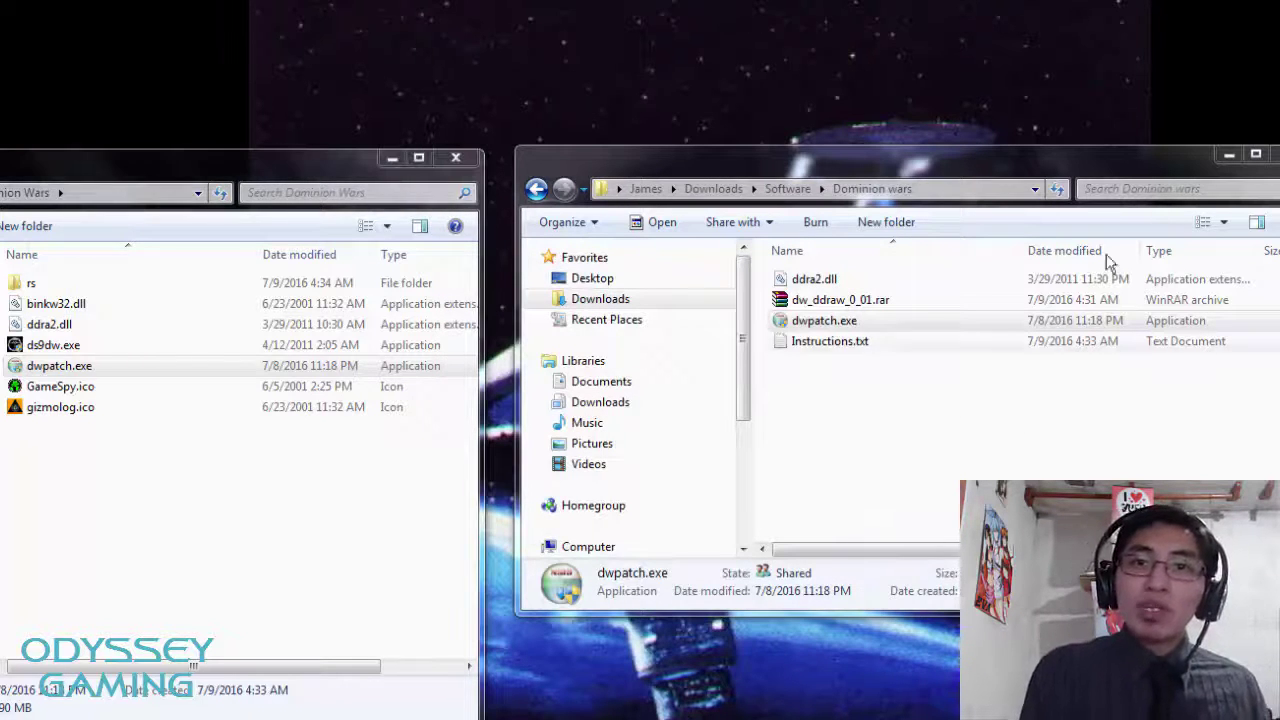
{"action": "left_click", "coordinate": [1272, 152]}
Step: Open the screen resolution settings through the desktop personalization options and try to lower the display resolution
{"action": "right_click", "coordinate": [848, 339]}
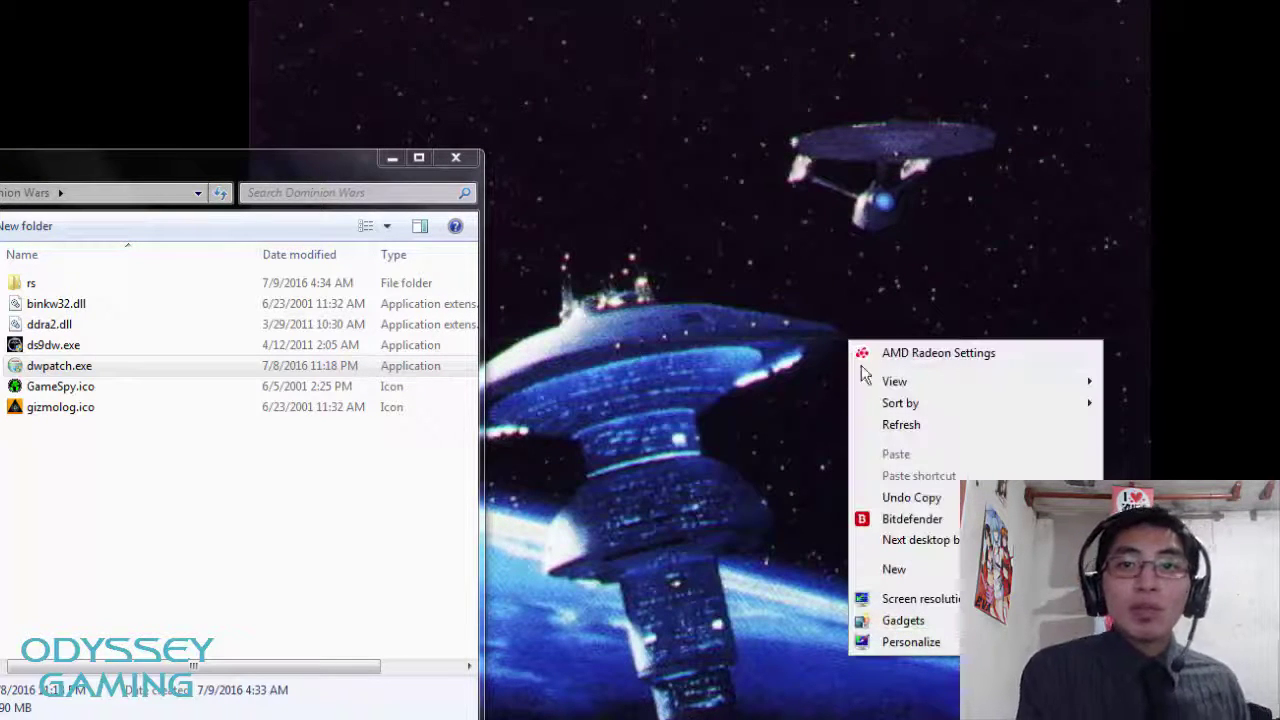
{"action": "left_click", "coordinate": [948, 643]}
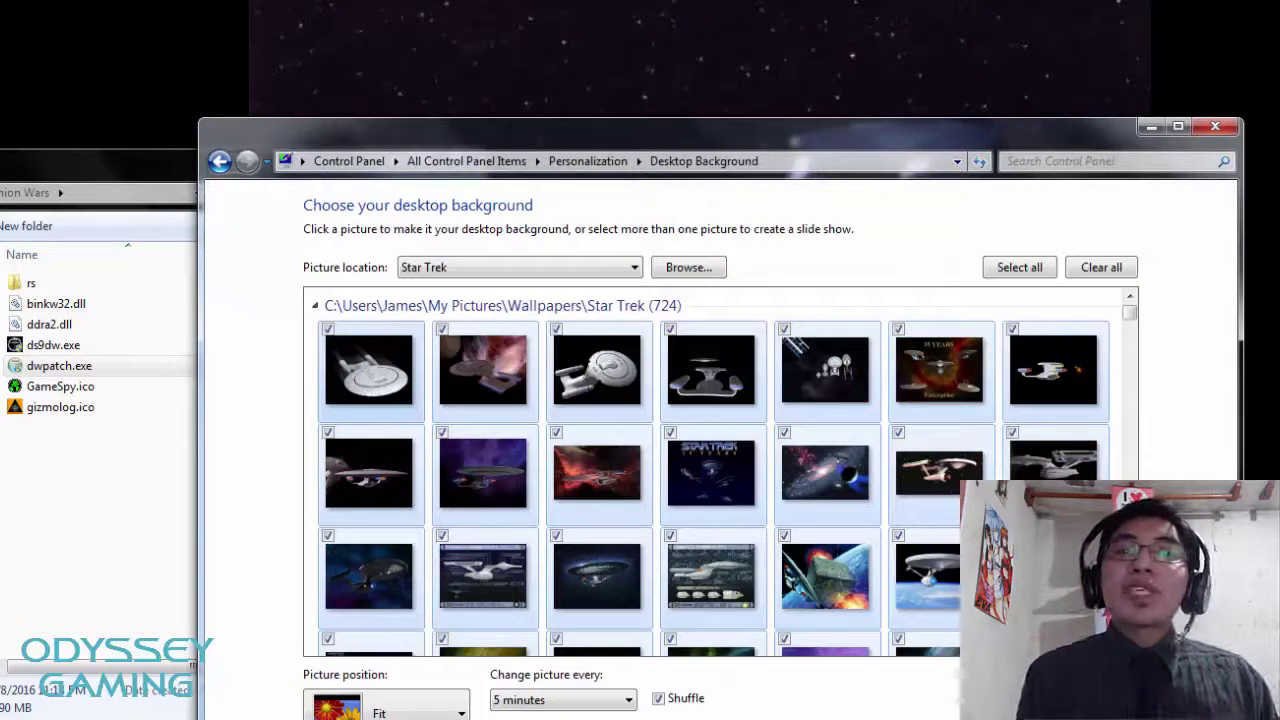
{"action": "key", "text": "alt+Left"}
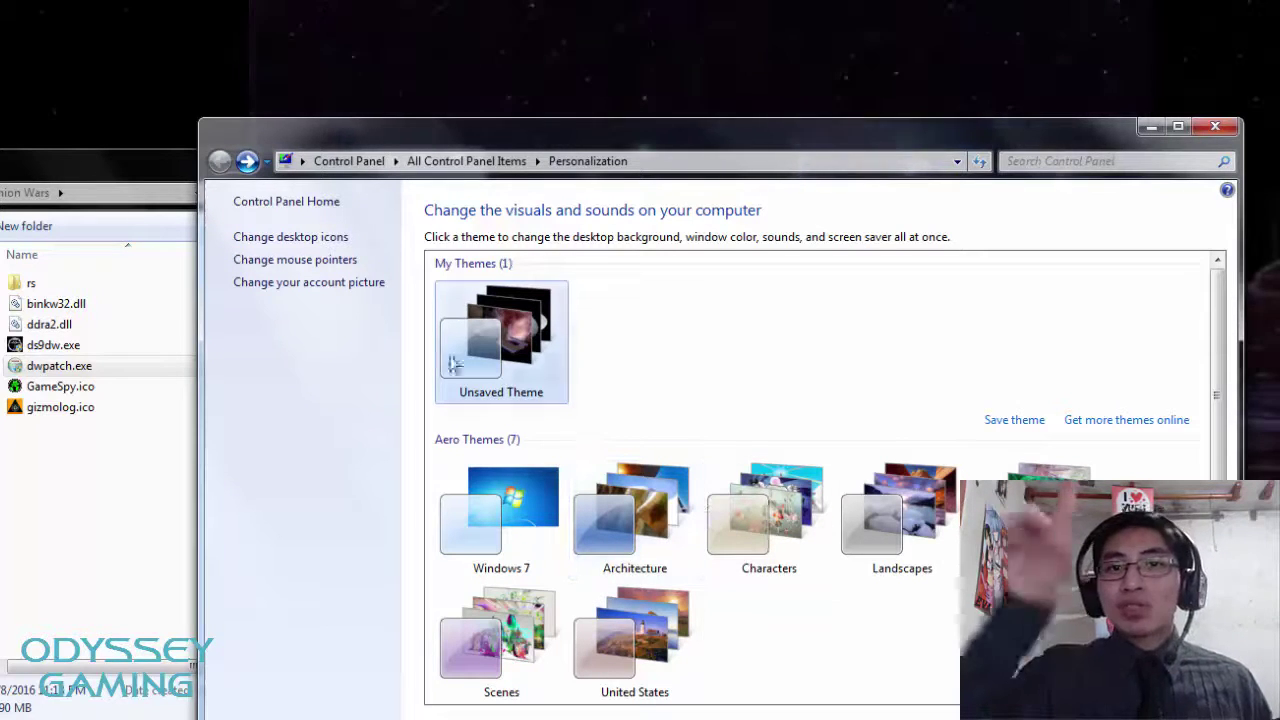
{"action": "left_click", "coordinate": [282, 262]}
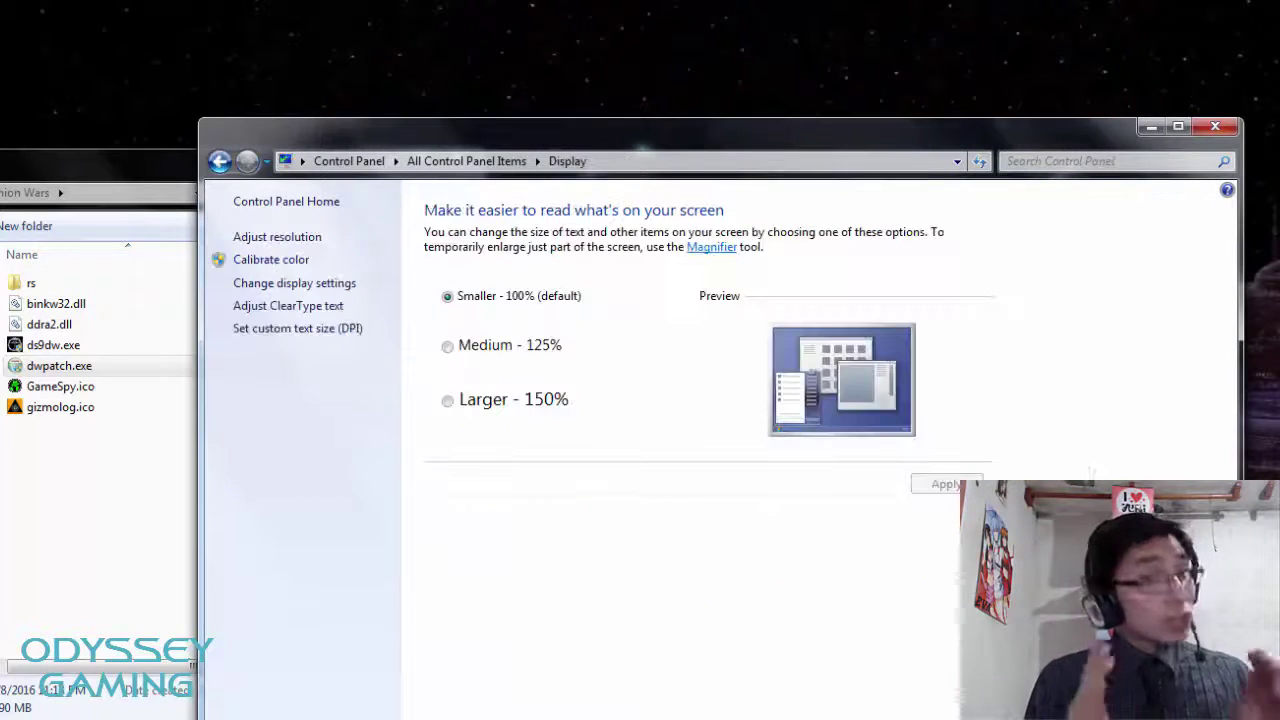
{"action": "left_click", "coordinate": [276, 237]}
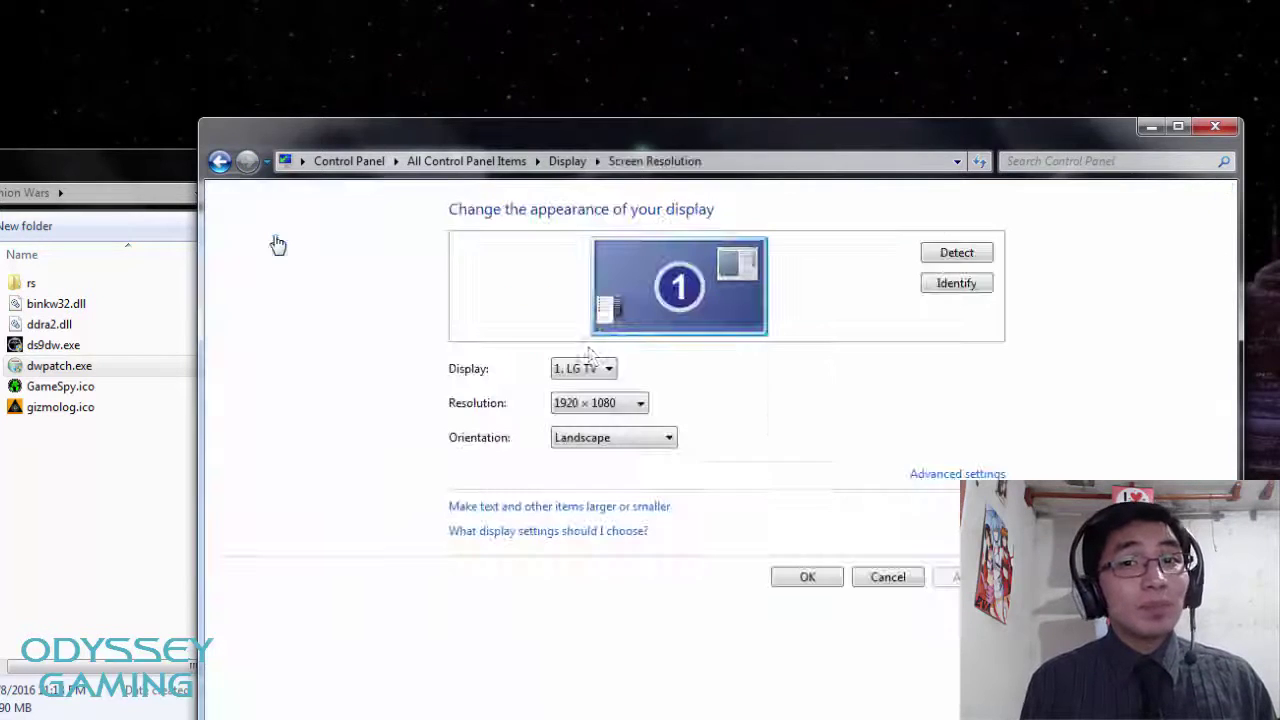
{"action": "left_click", "coordinate": [632, 403]}
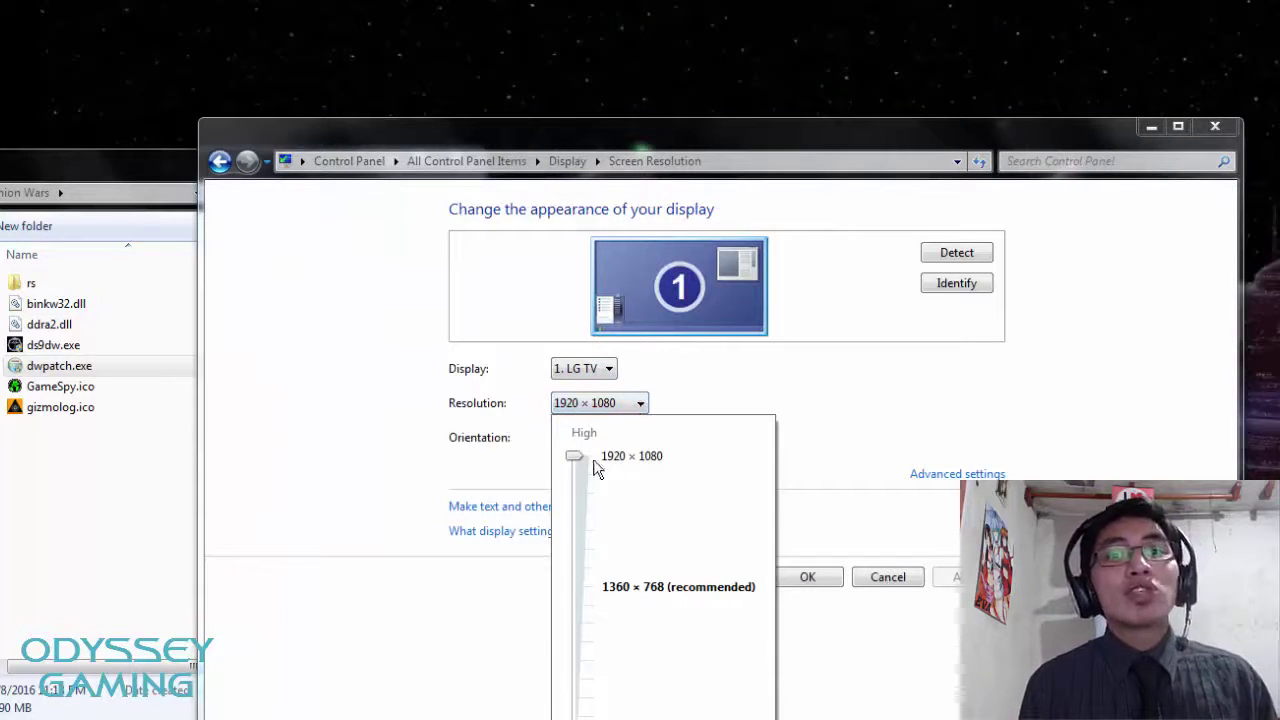
{"action": "left_click_drag", "start_coordinate": [576, 460], "coordinate": [572, 627]}
{"action": "key", "text": "Return"}
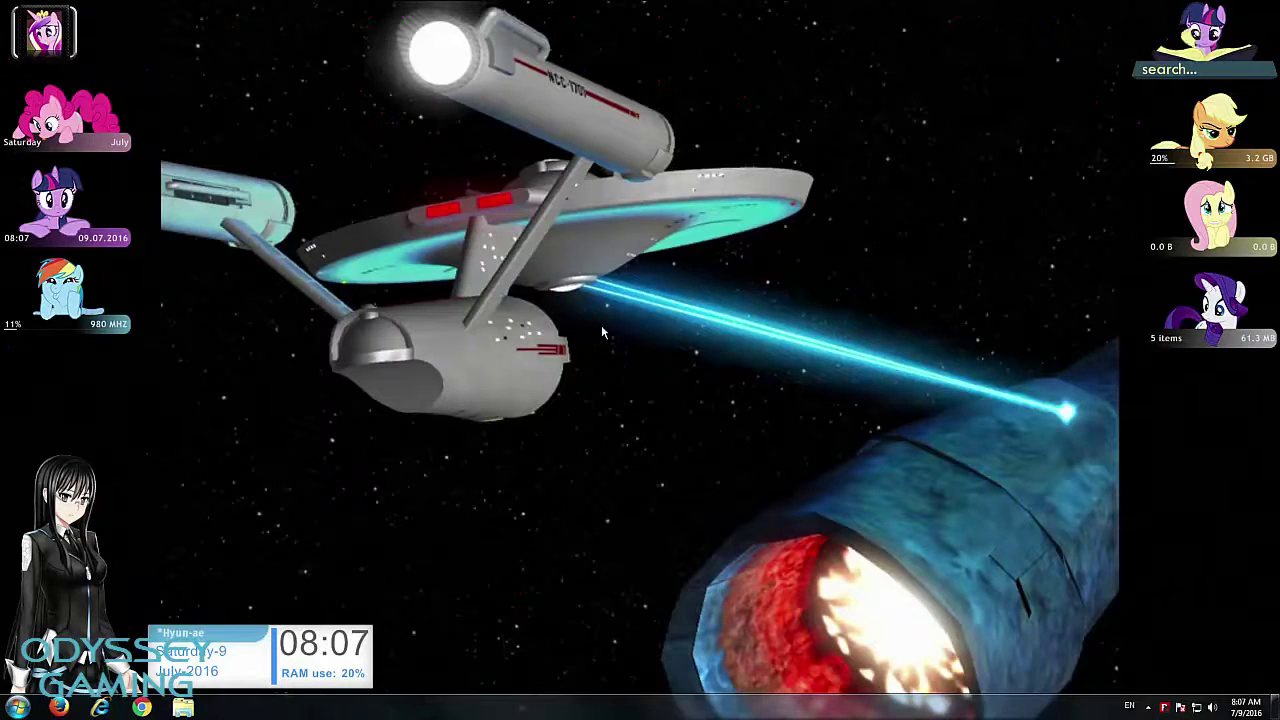
Step: Set the display resolution to 1280 × 960 through the desktop personalization's display options and apply it
{"action": "right_click", "coordinate": [463, 605]}
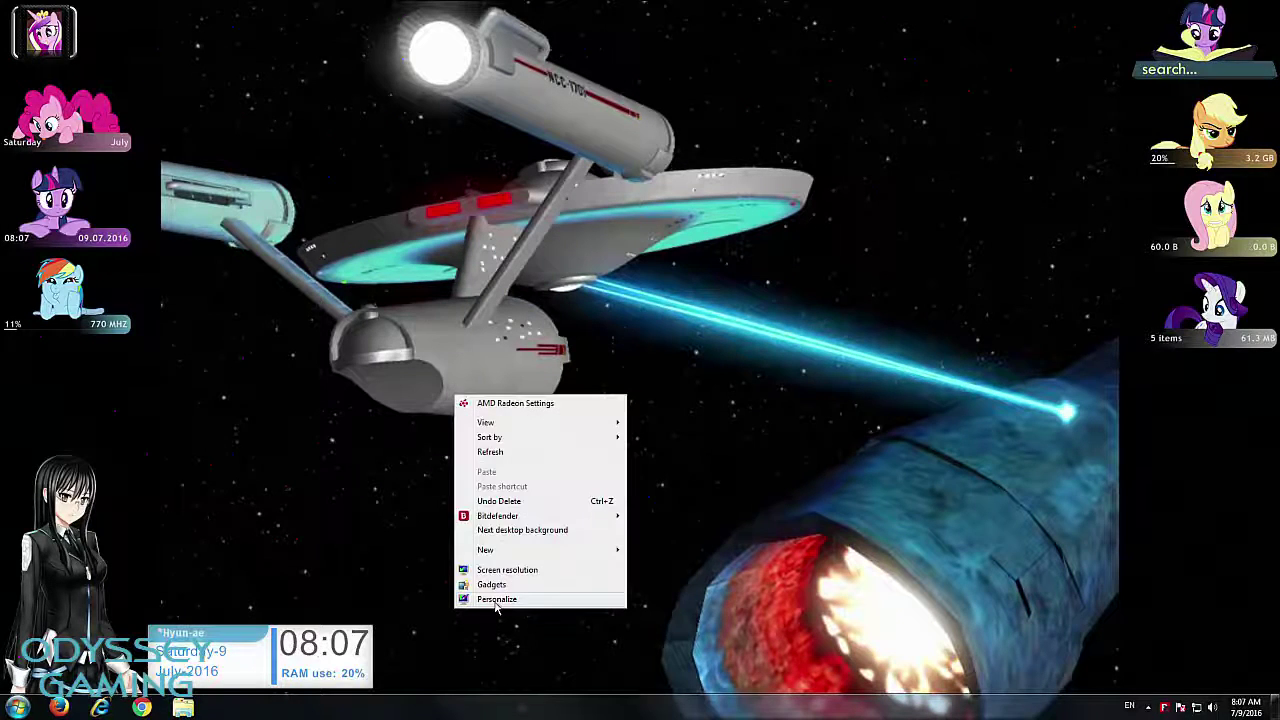
{"action": "left_click", "coordinate": [495, 599]}
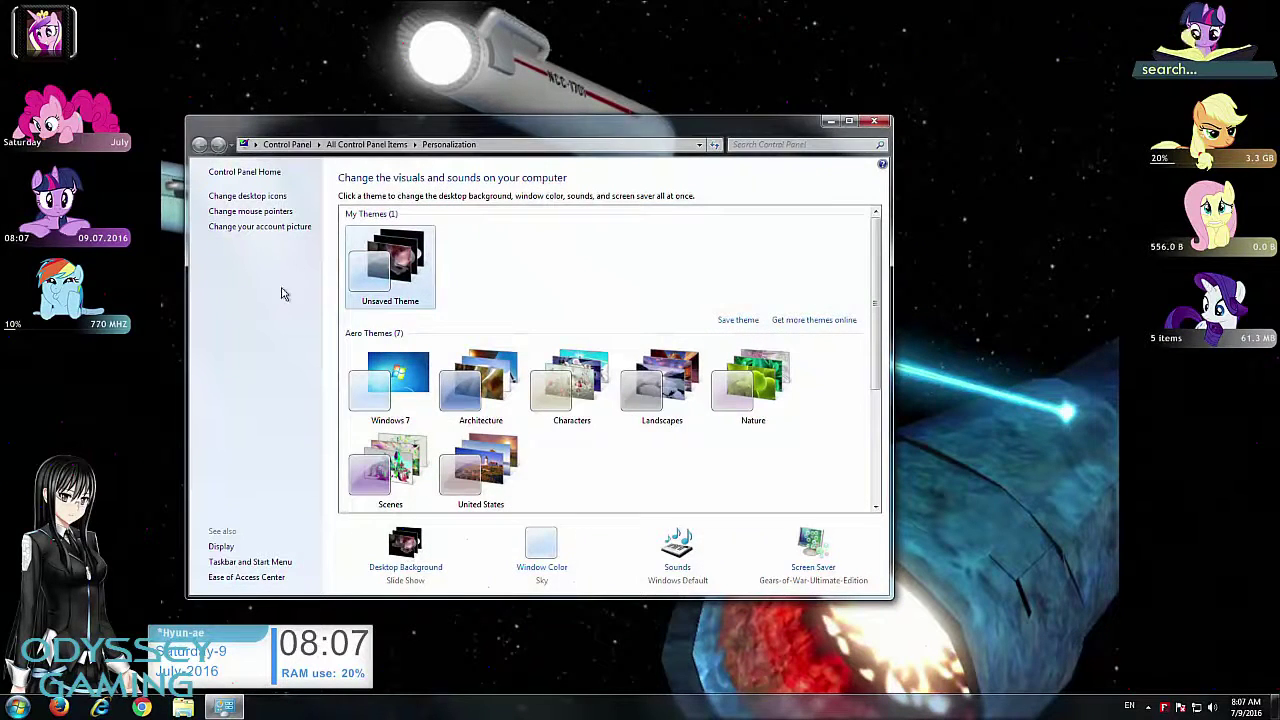
{"action": "left_click_drag", "start_coordinate": [439, 121], "coordinate": [550, 50]}
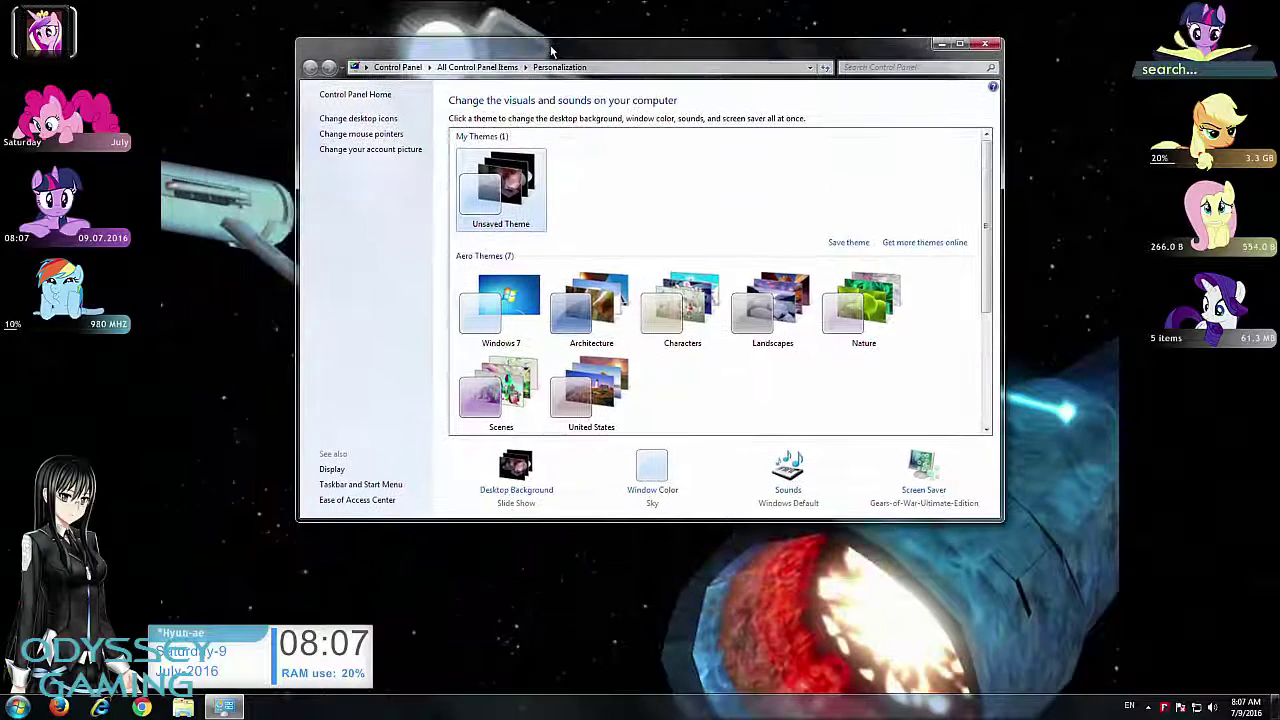
{"action": "left_click", "coordinate": [333, 470]}
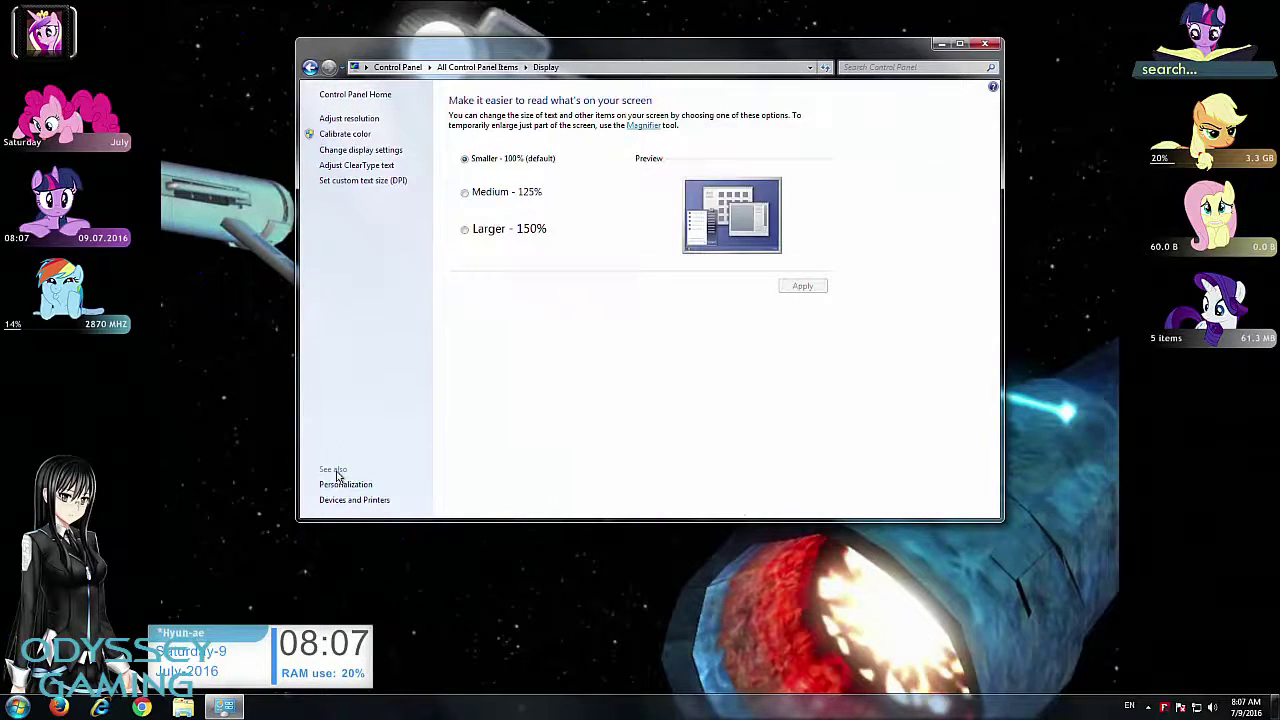
{"action": "left_click", "coordinate": [350, 119]}
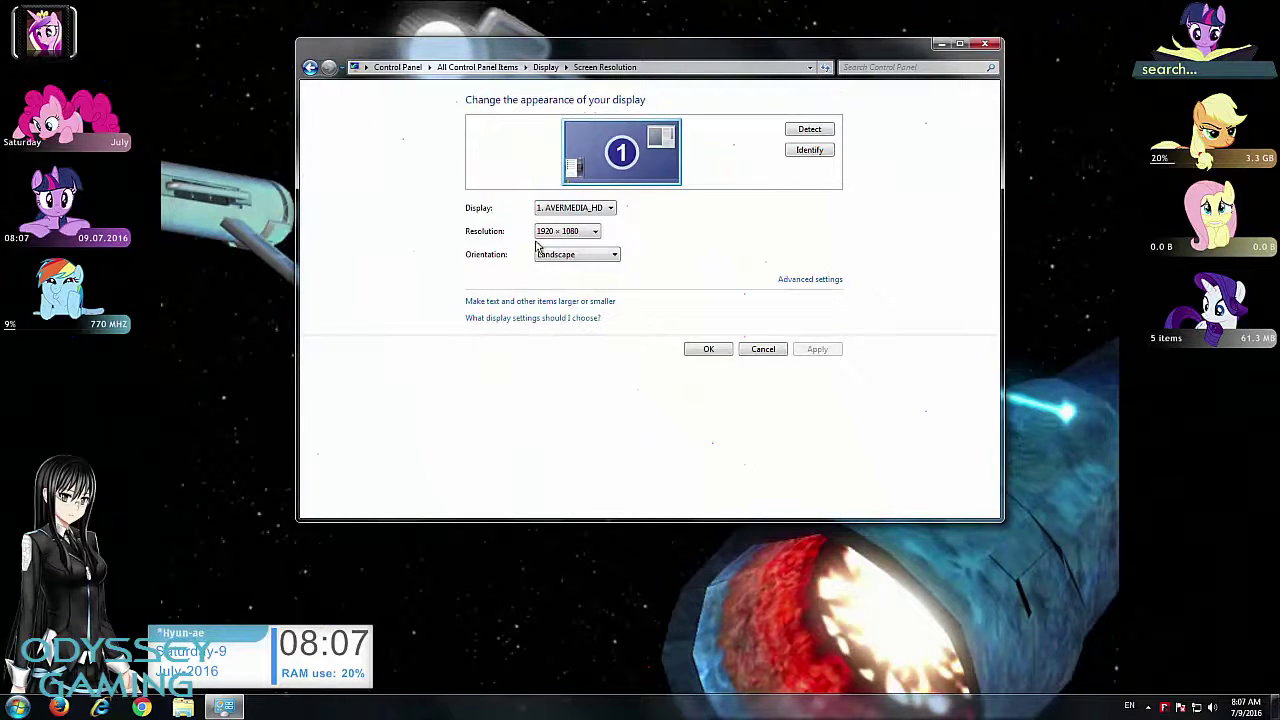
{"action": "left_click", "coordinate": [565, 231]}
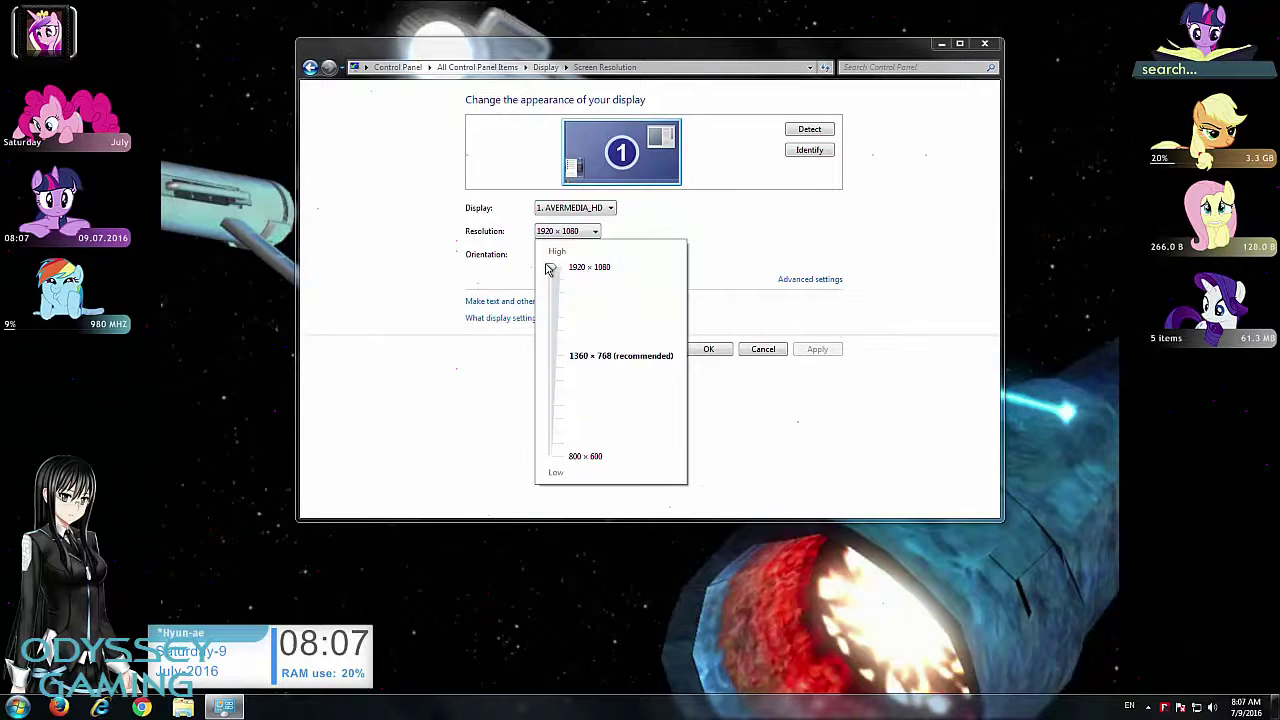
{"action": "left_click_drag", "start_coordinate": [549, 268], "coordinate": [557, 374]}
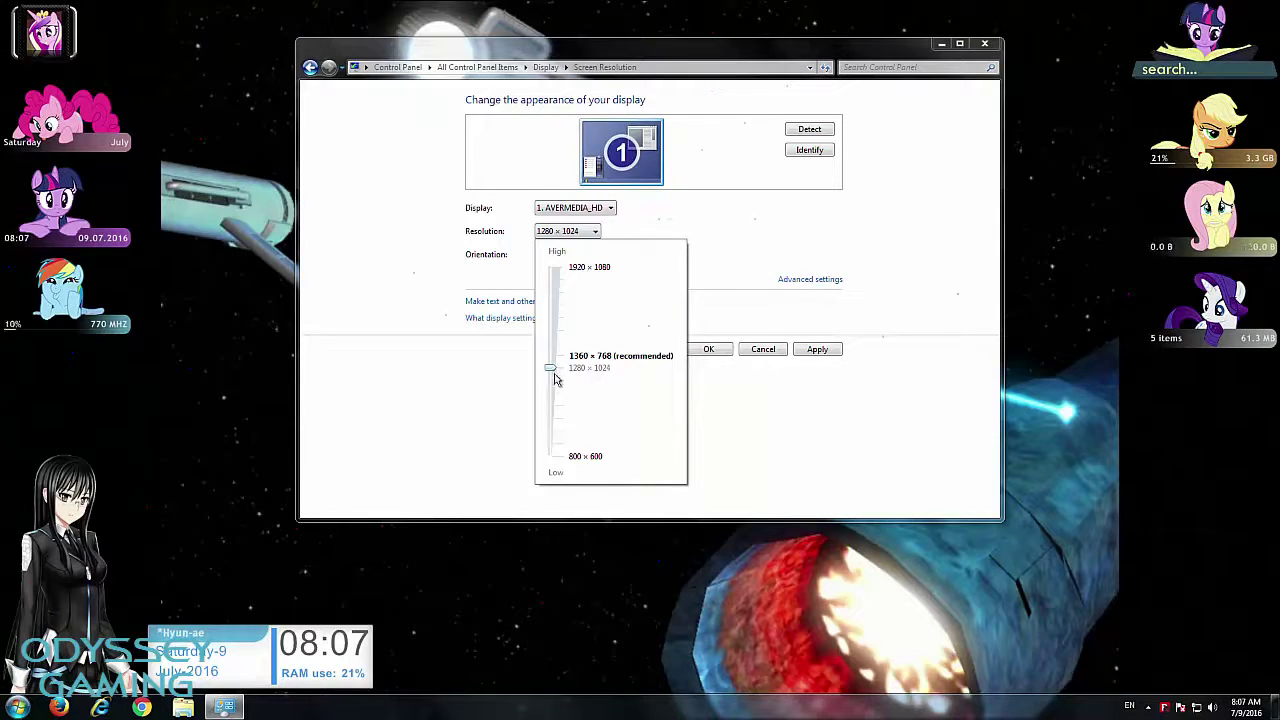
{"action": "left_click_drag", "start_coordinate": [557, 379], "coordinate": [557, 383]}
{"action": "left_click", "coordinate": [805, 412]}
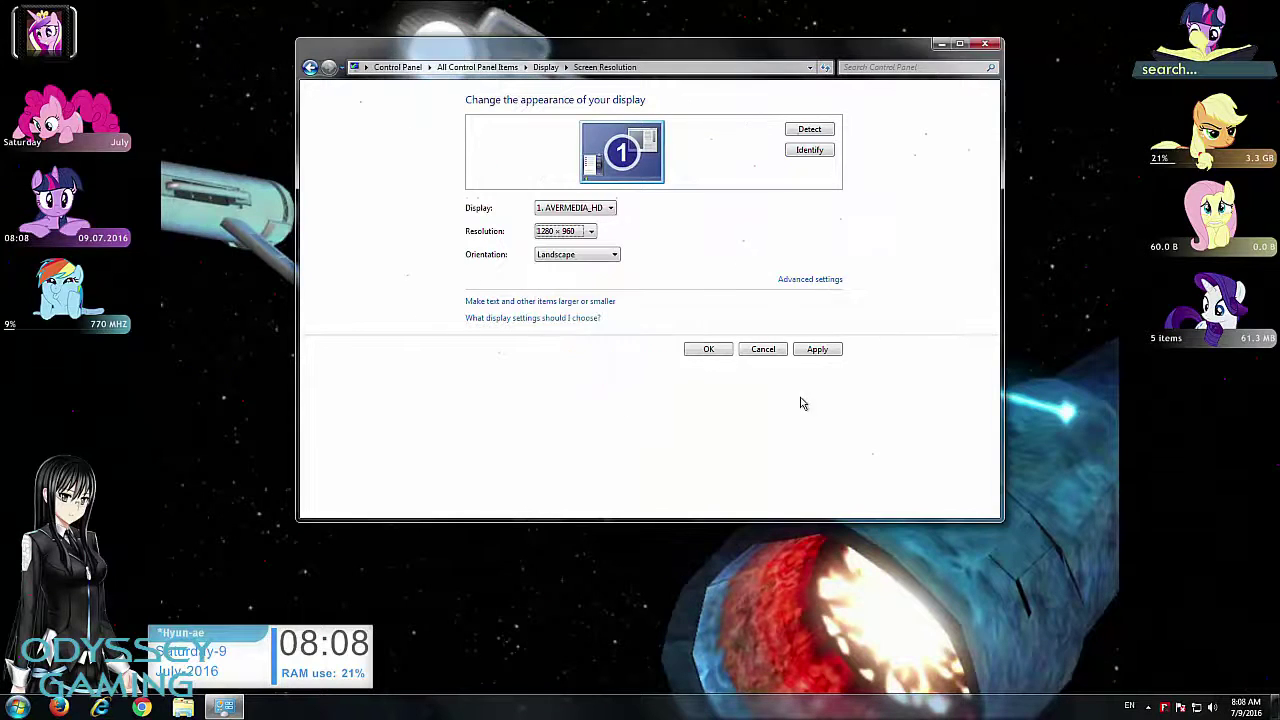
{"action": "left_click", "coordinate": [814, 348]}
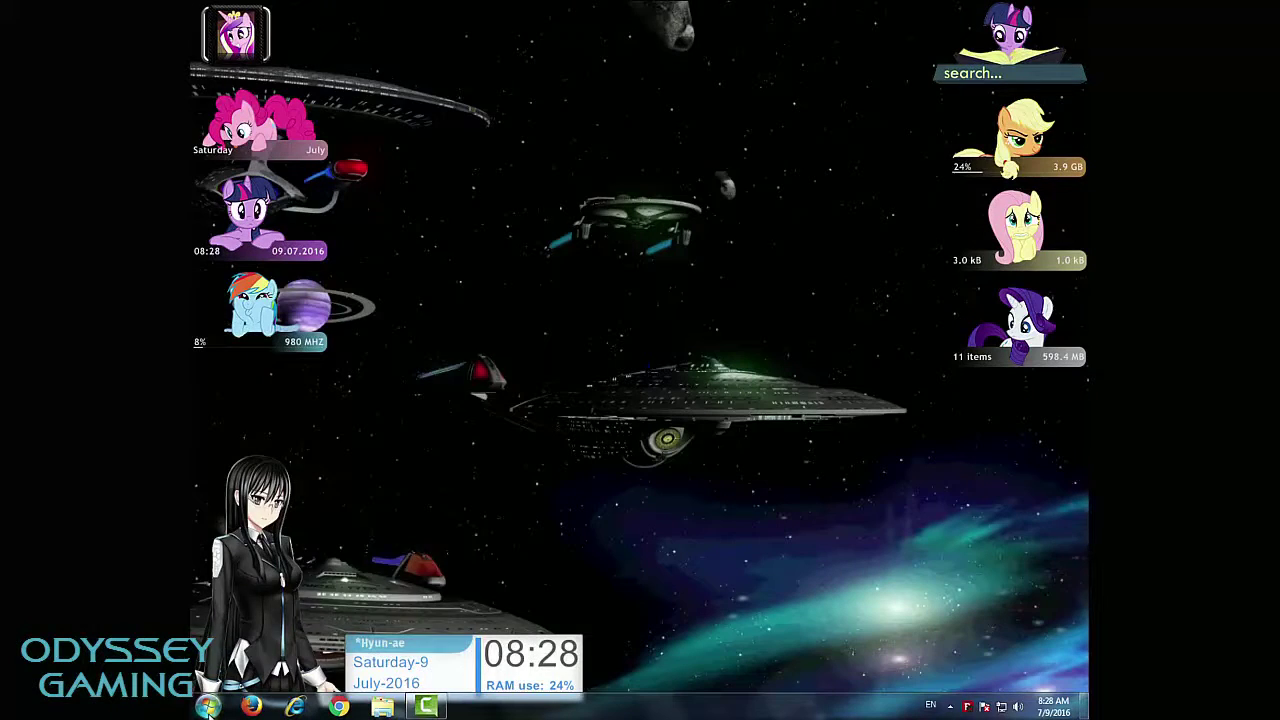
Step: Launch Dominion Wars and allow Ds9dw.exe to make changes to the computer
{"action": "left_click", "coordinate": [207, 706]}
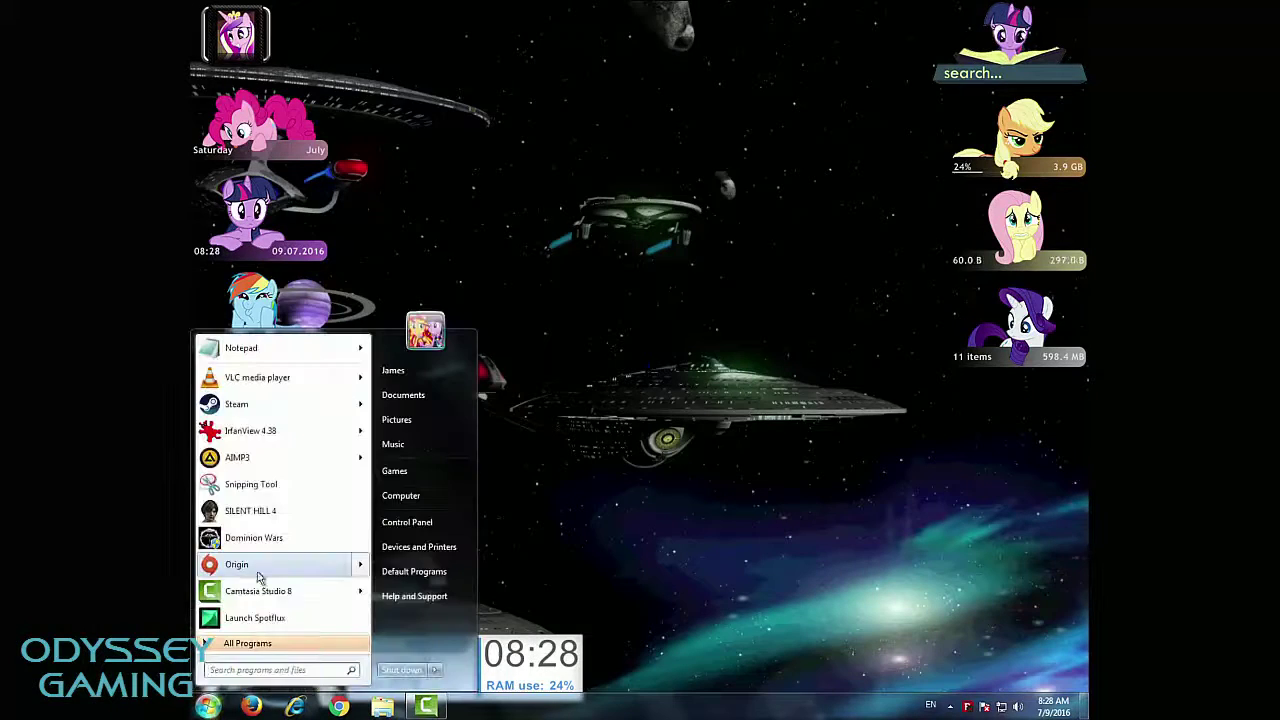
{"action": "left_click", "coordinate": [280, 540]}
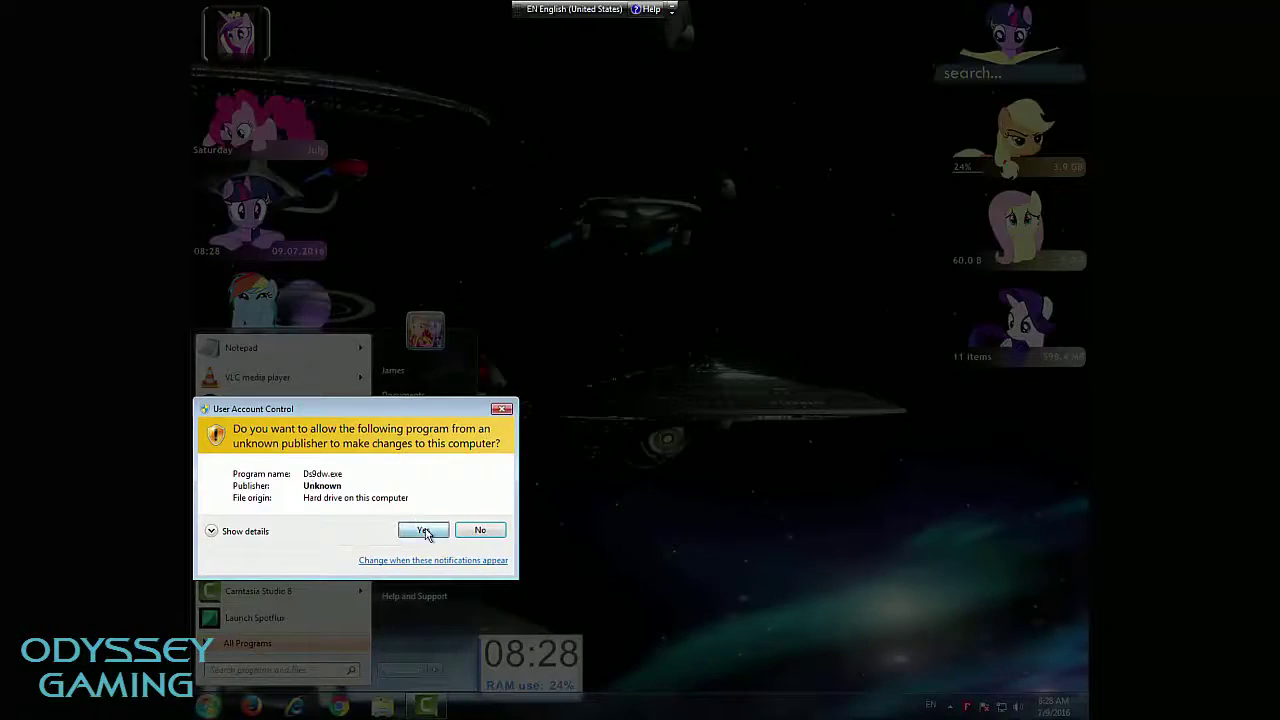
{"action": "left_click", "coordinate": [424, 531]}
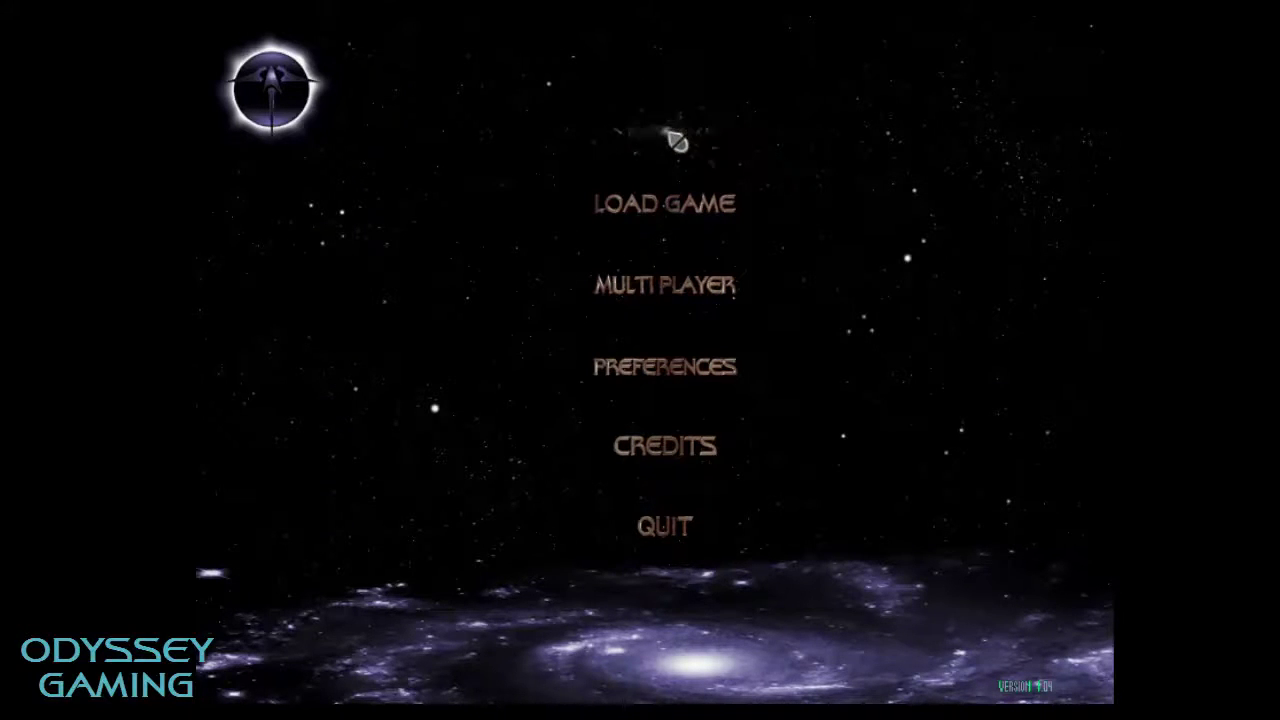
Step: Start the Federation Alliance missions and skip the intro video to reach the mission briefing
{"action": "left_click", "coordinate": [734, 141]}
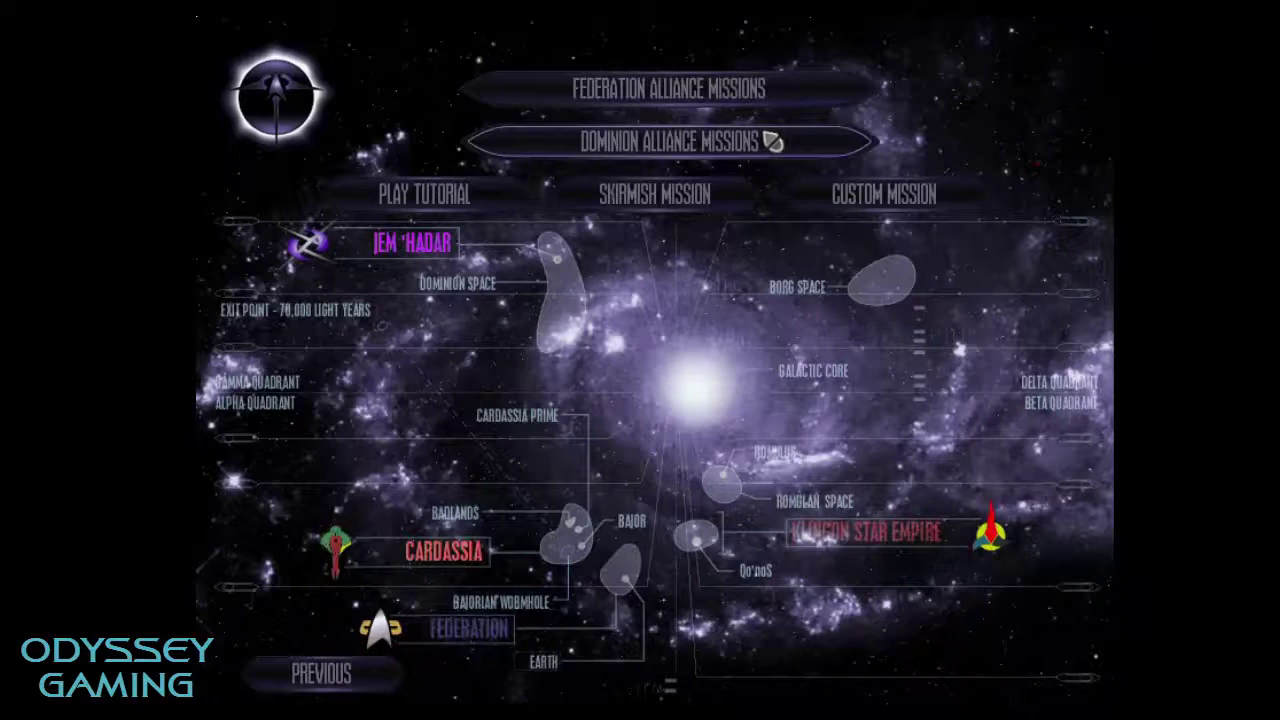
{"action": "left_click", "coordinate": [690, 92]}
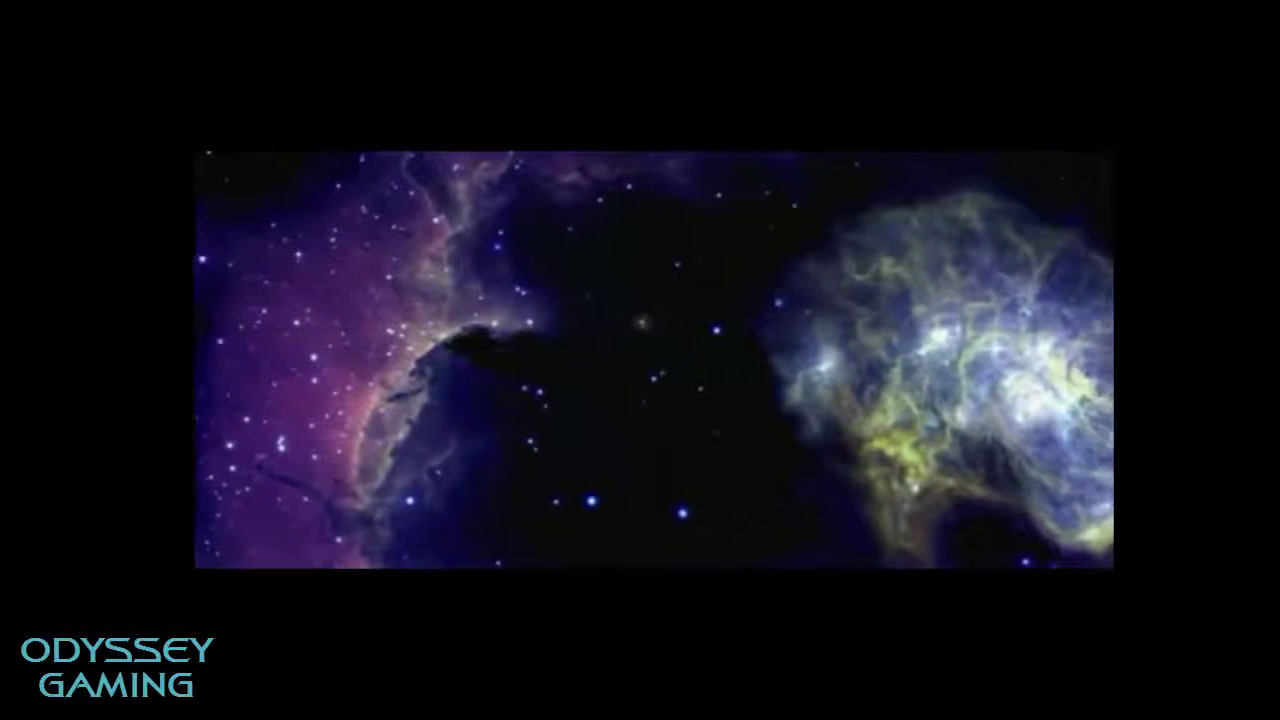
{"action": "key", "text": "Escape"}
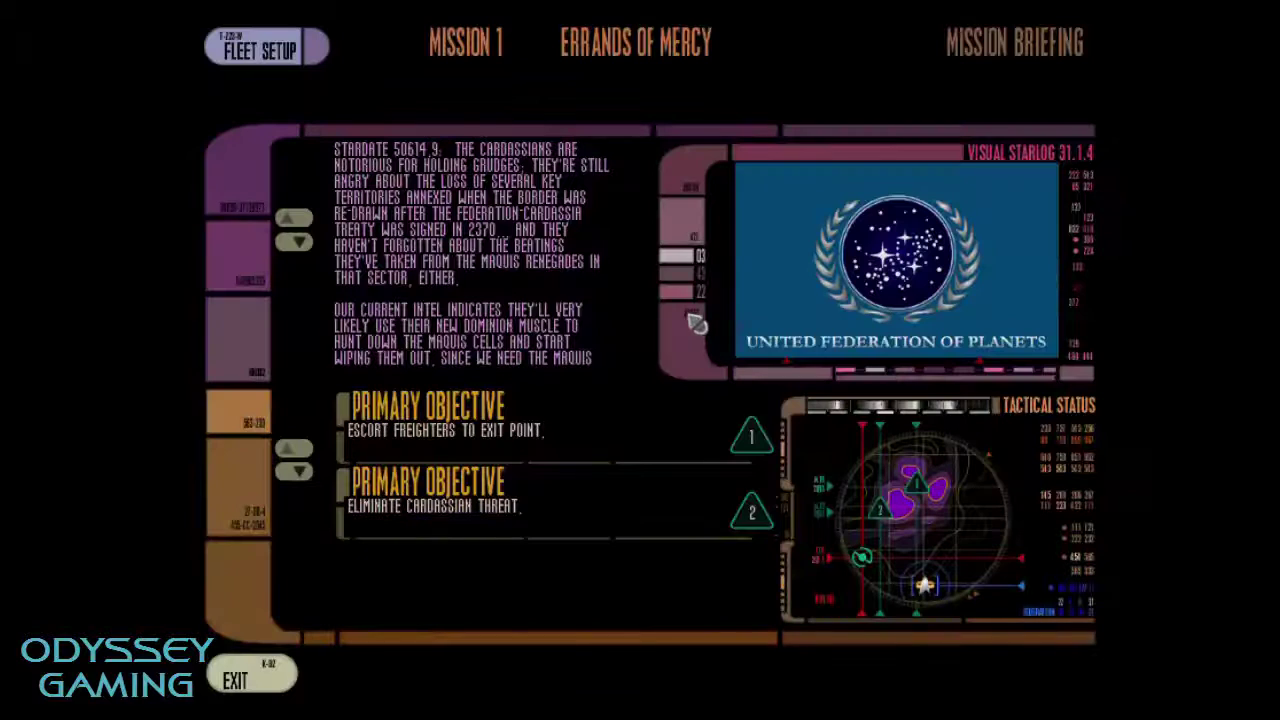
Step: In the fleet setup, add a Sabre ship to the first slot and assign Bilecki as its captain
{"action": "left_click", "coordinate": [280, 56]}
{"action": "left_click", "coordinate": [622, 150]}
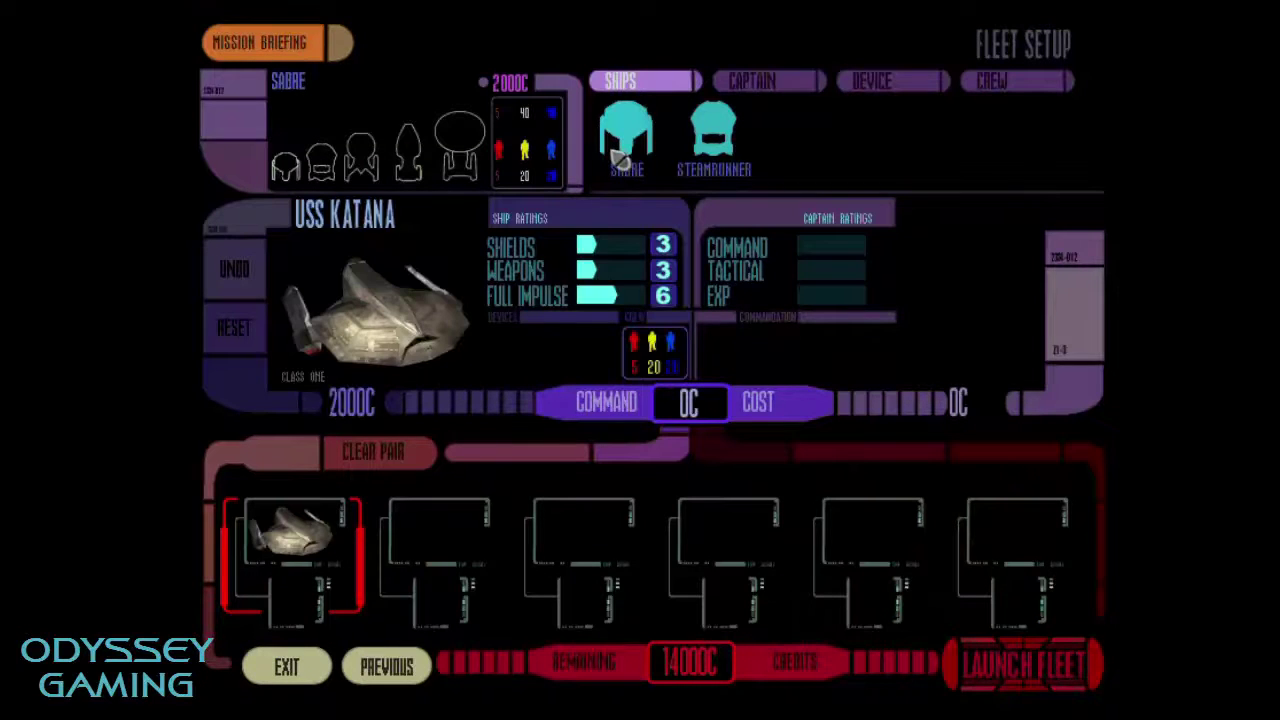
{"action": "left_click", "coordinate": [750, 82]}
{"action": "left_click", "coordinate": [606, 143]}
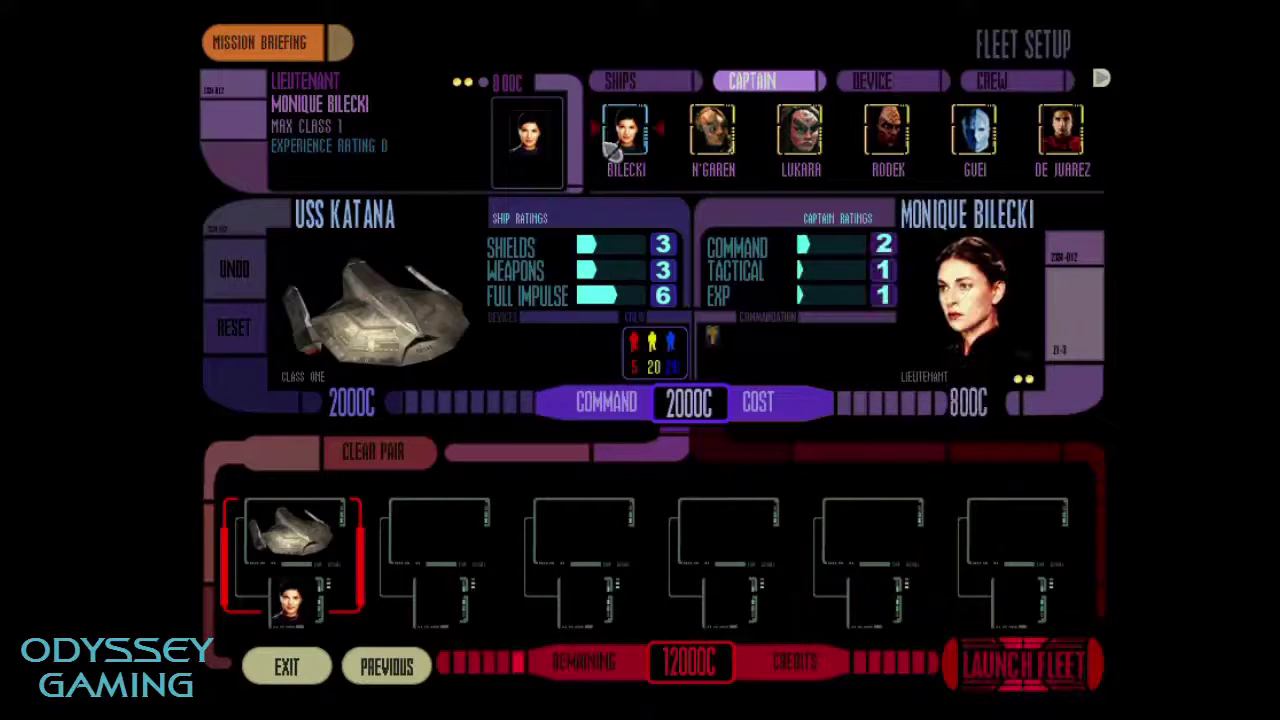
Step: Add a Steamrunner ship to the second fleet slot and assign Dax as its captain
{"action": "left_click", "coordinate": [432, 588]}
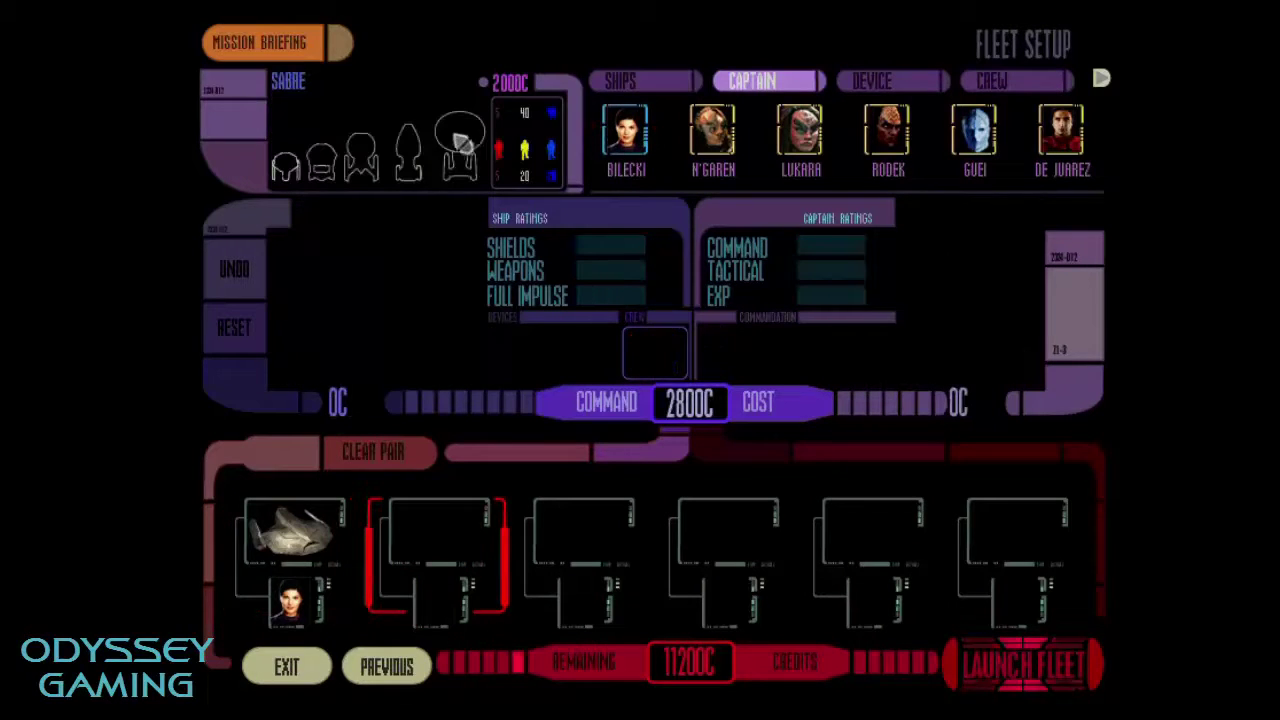
{"action": "left_click", "coordinate": [650, 80]}
{"action": "left_click", "coordinate": [713, 138]}
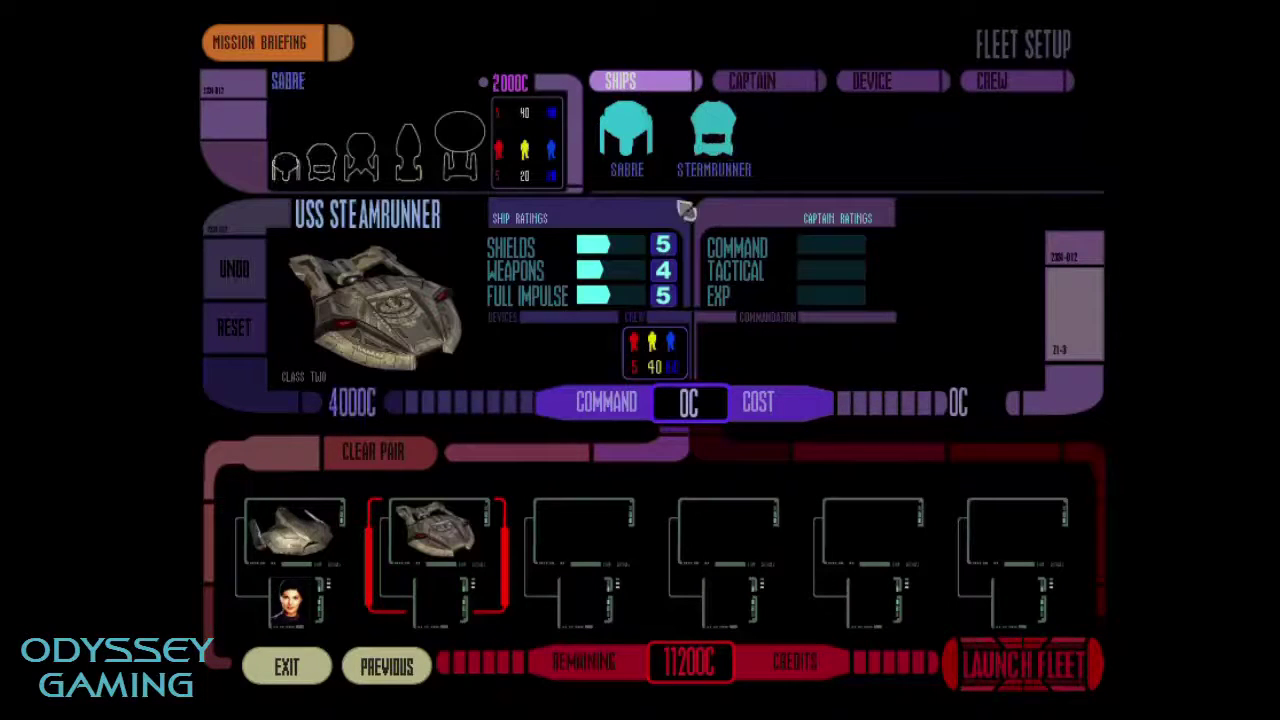
{"action": "left_click", "coordinate": [766, 79]}
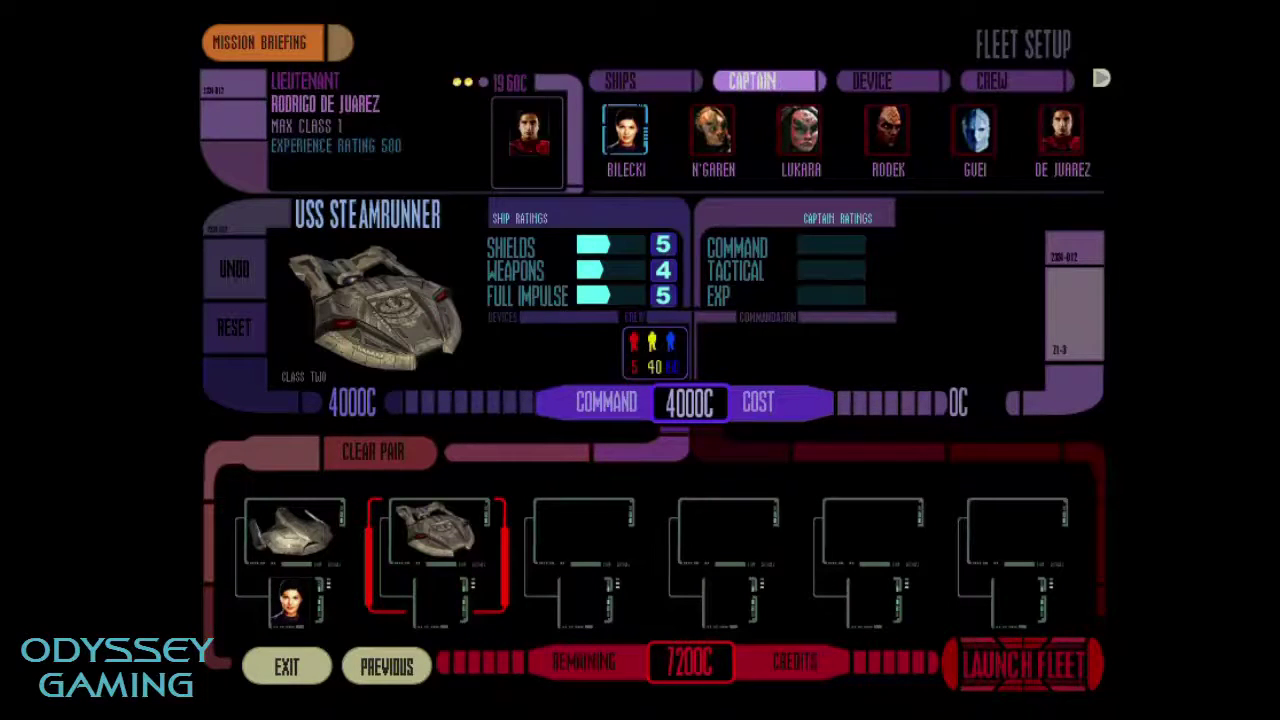
{"action": "left_click", "coordinate": [1100, 80]}
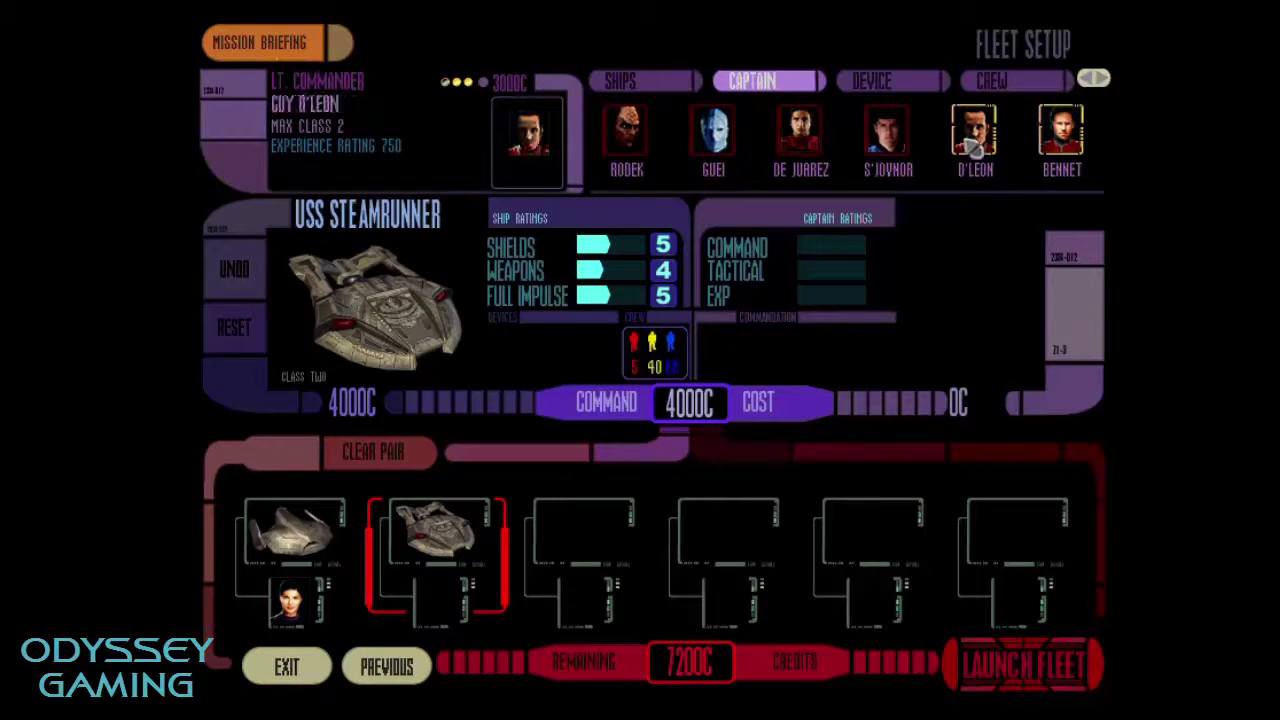
{"action": "left_click", "coordinate": [1093, 78]}
{"action": "left_click", "coordinate": [1093, 78]}
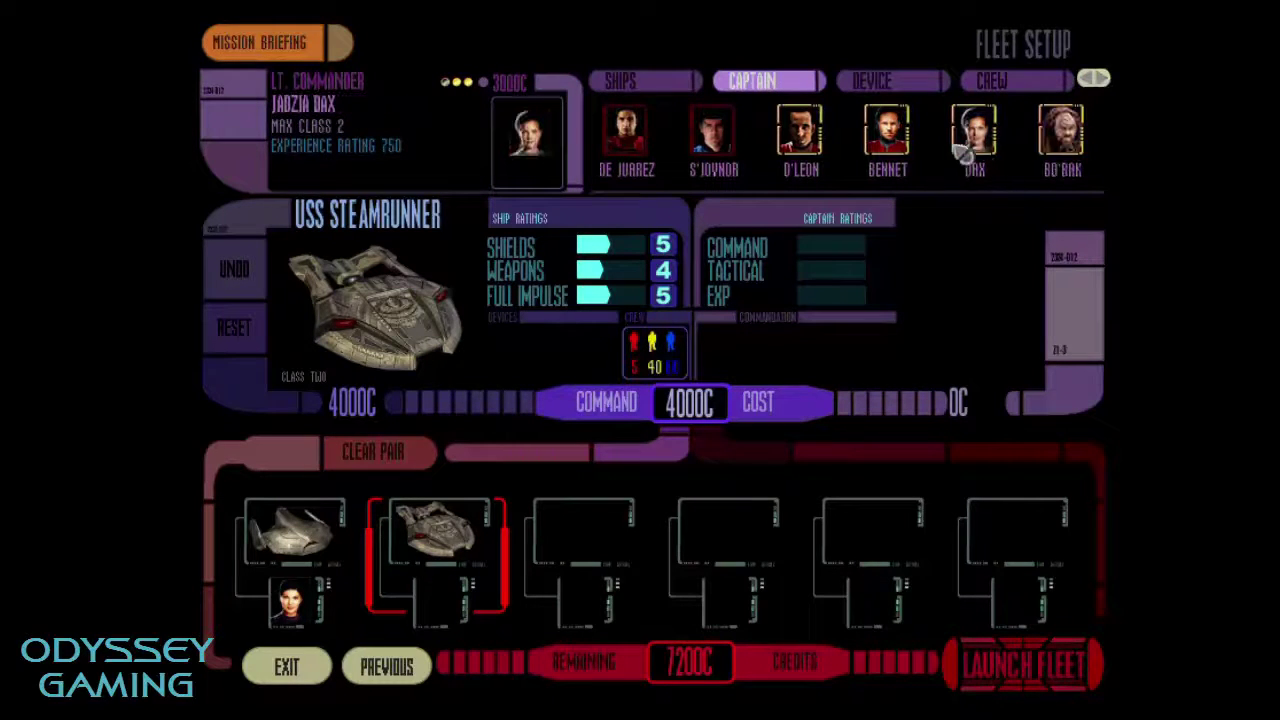
{"action": "left_click", "coordinate": [975, 132]}
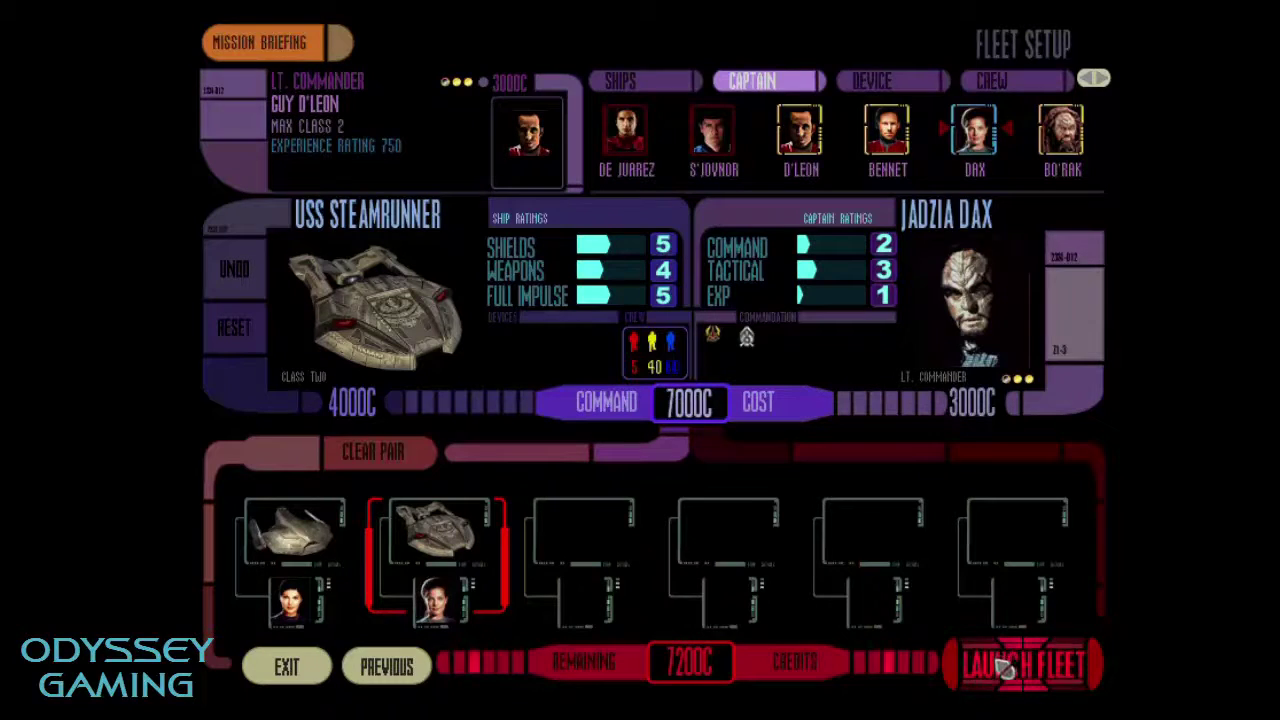
Step: Revisit the Errands of Mercy mission briefing, then return to the fleet setup and launch the fleet
{"action": "left_click", "coordinate": [212, 36]}
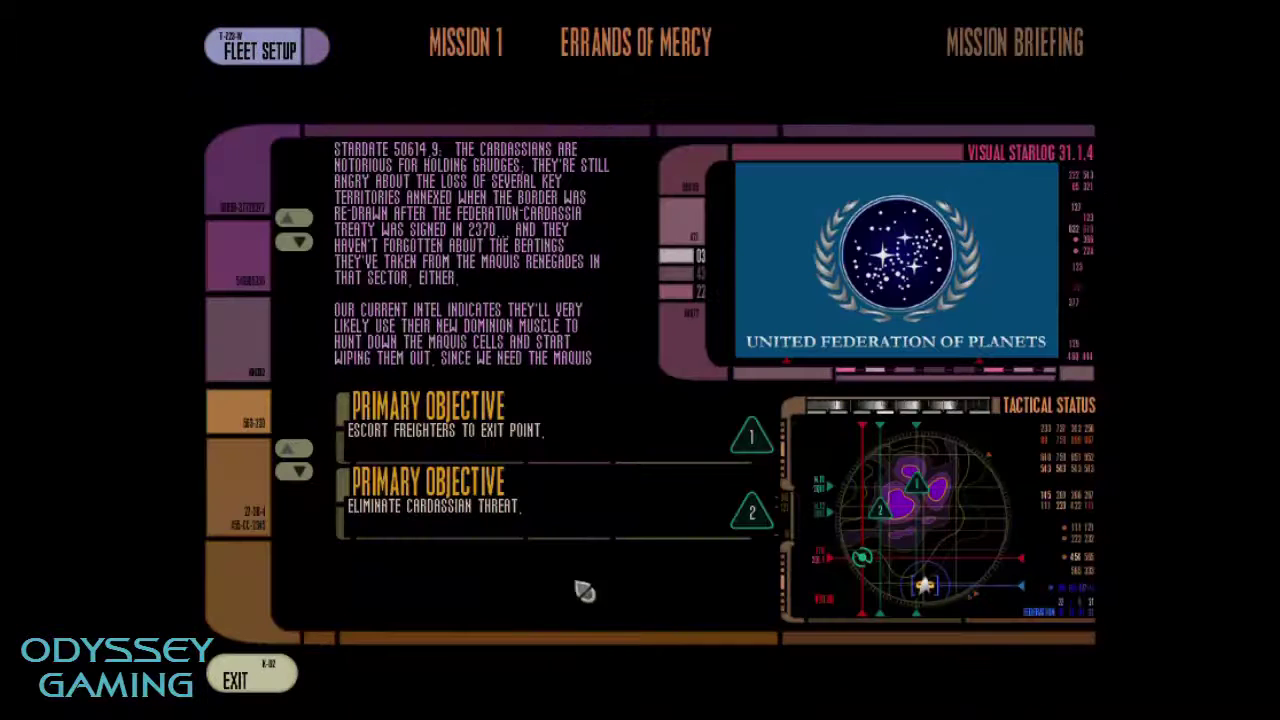
{"action": "left_click", "coordinate": [270, 54]}
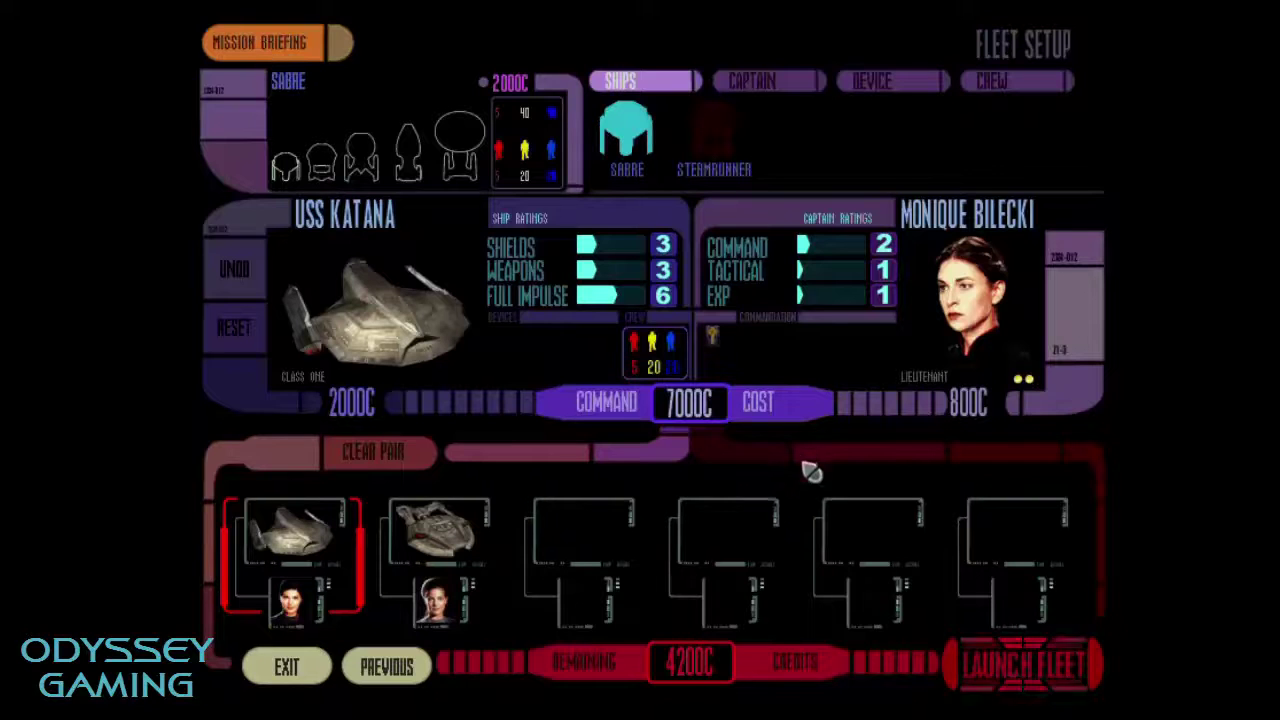
{"action": "left_click", "coordinate": [1038, 682]}
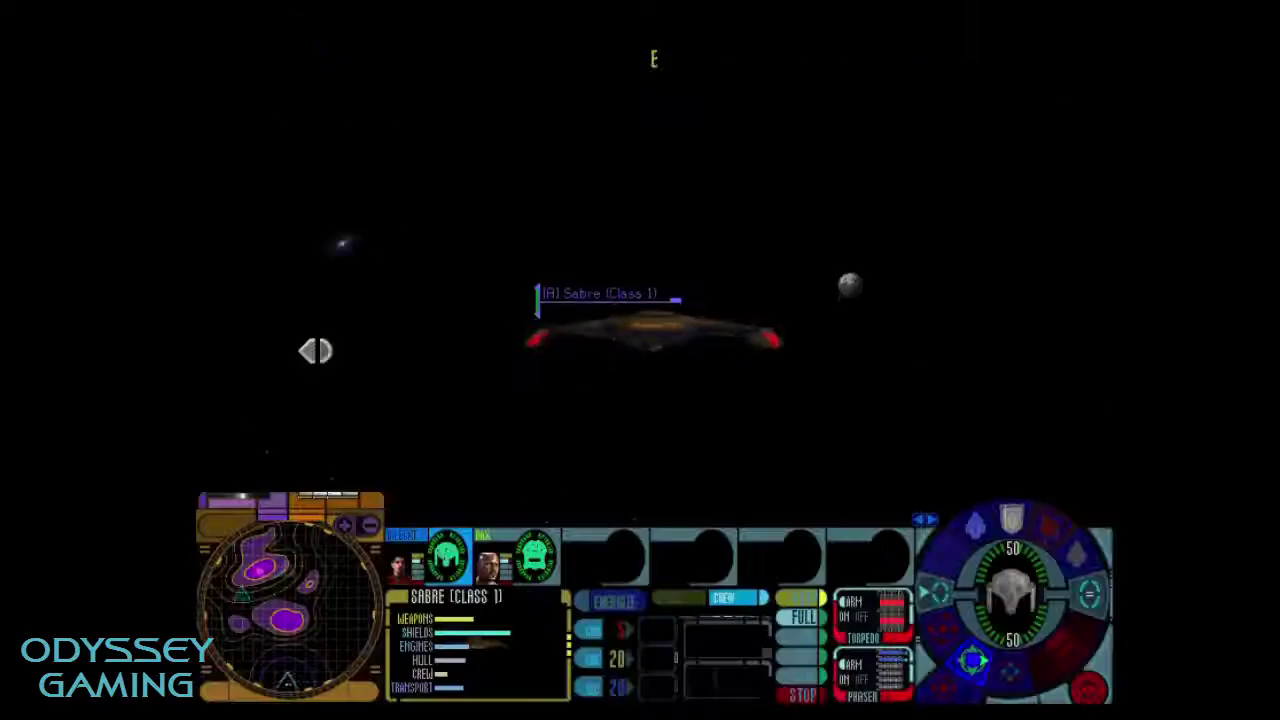